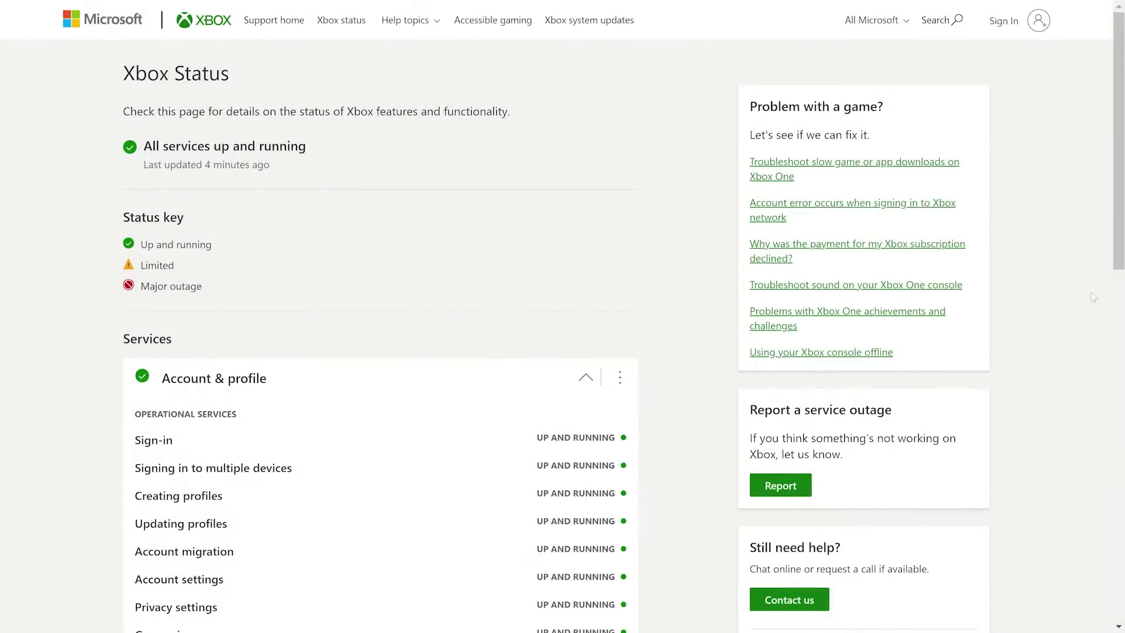
Scroll the Xbox Status page to confirm all services are up, then collapse Account & profile.
{"action": "middle_click", "coordinate": [1020, 354]}
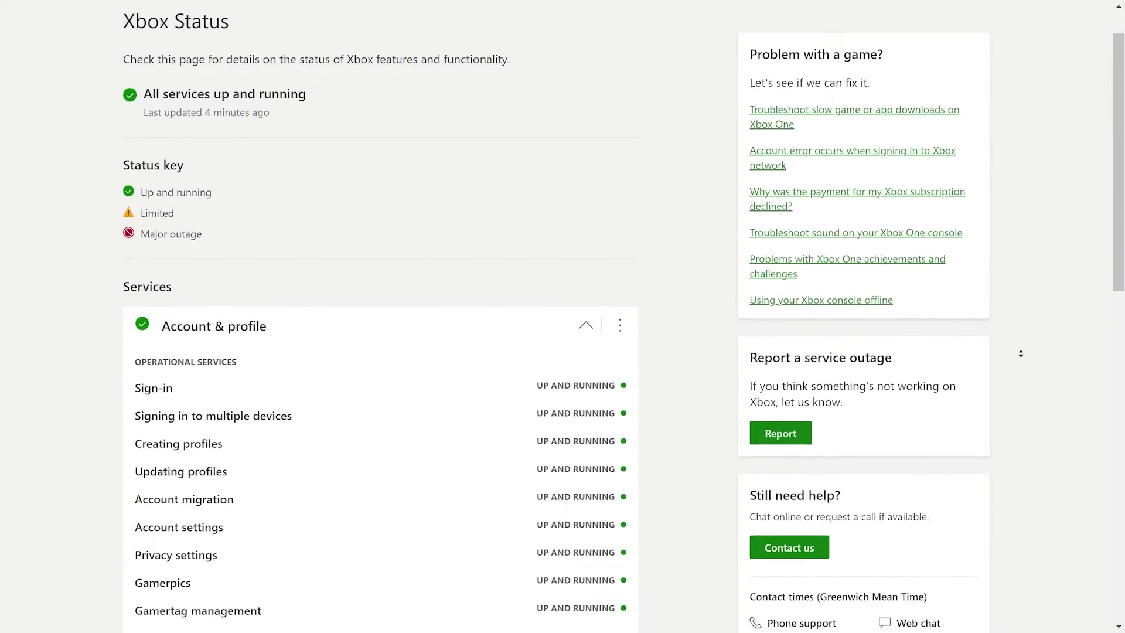
{"action": "middle_click", "coordinate": [986, 331]}
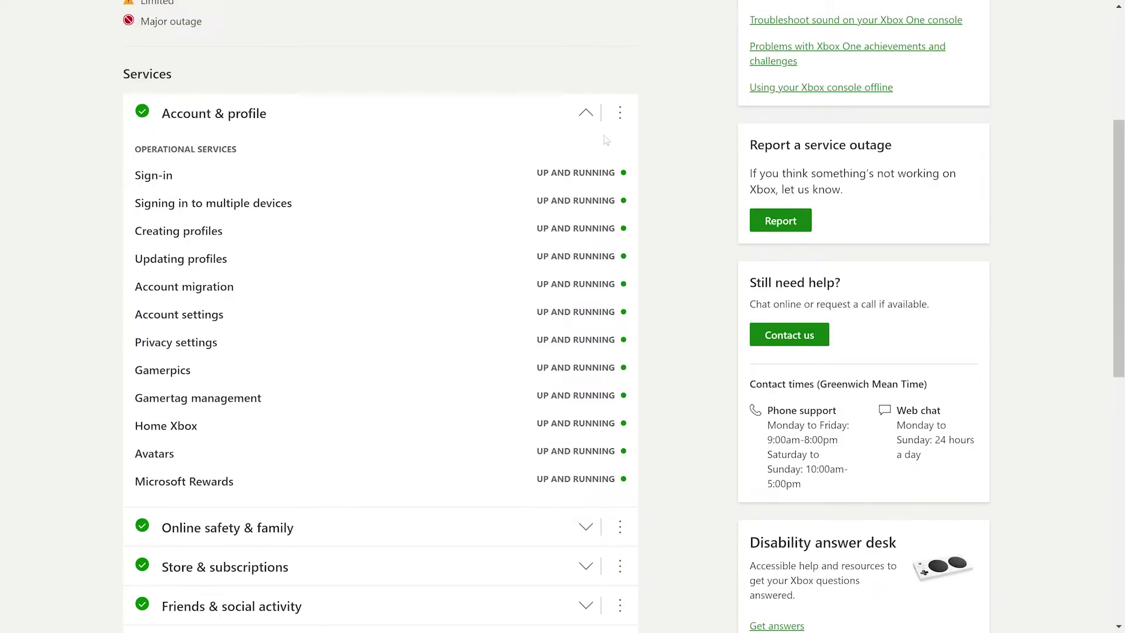
{"action": "left_click", "coordinate": [586, 113]}
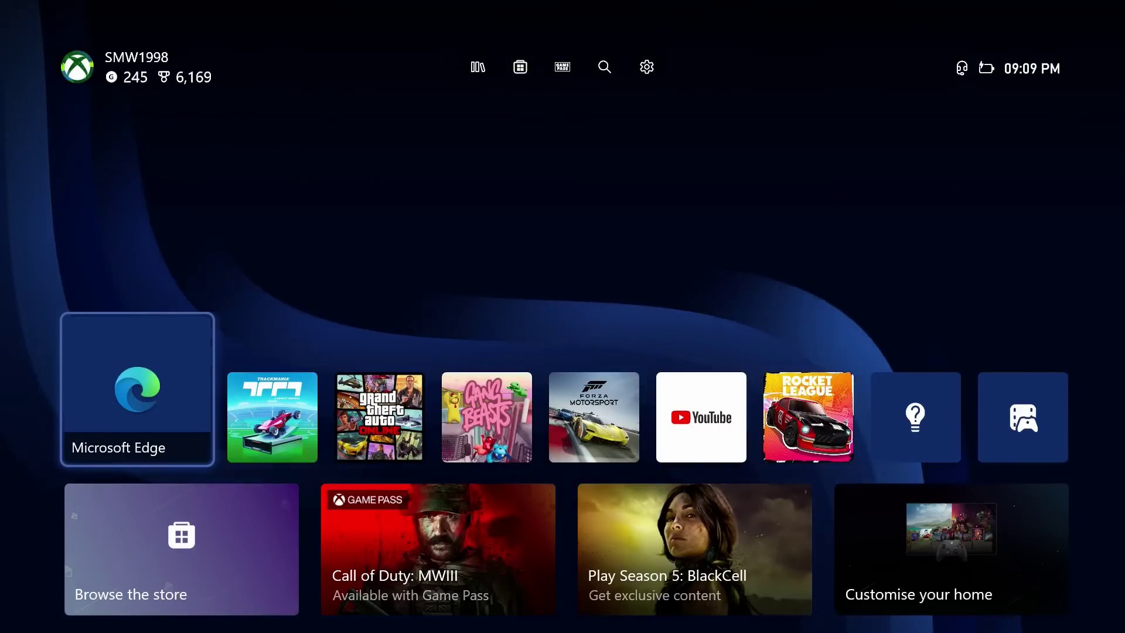
Start a new party from the guide's Parties & chats section.
{"action": "key", "text": "super"}
{"action": "key", "text": "Right"}
{"action": "key", "text": "Right"}
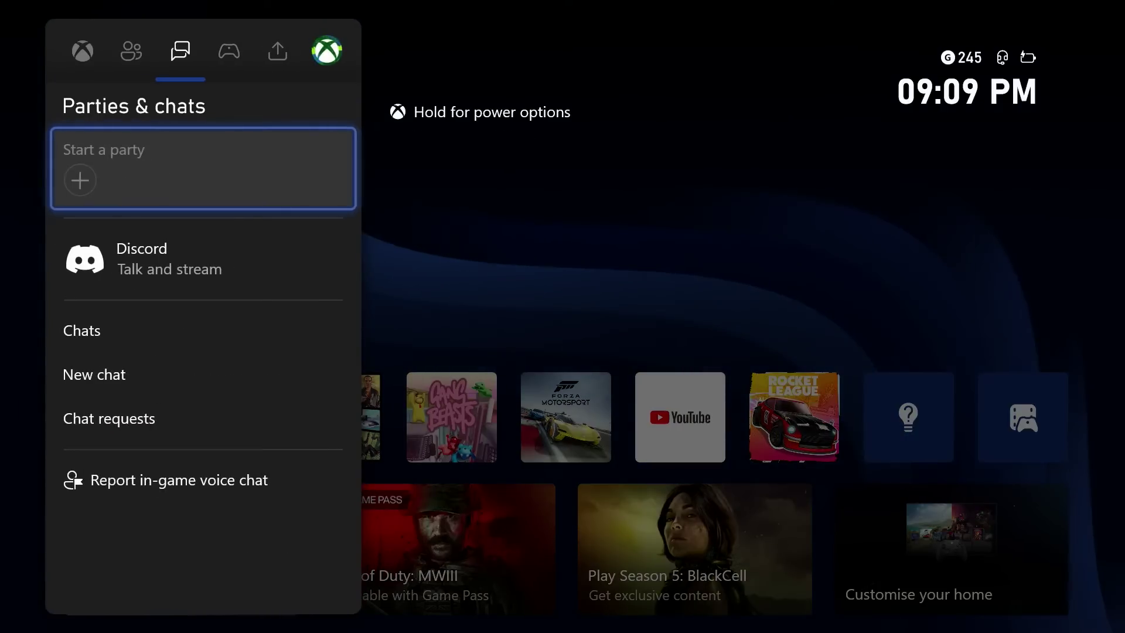
{"action": "key", "text": "Return"}
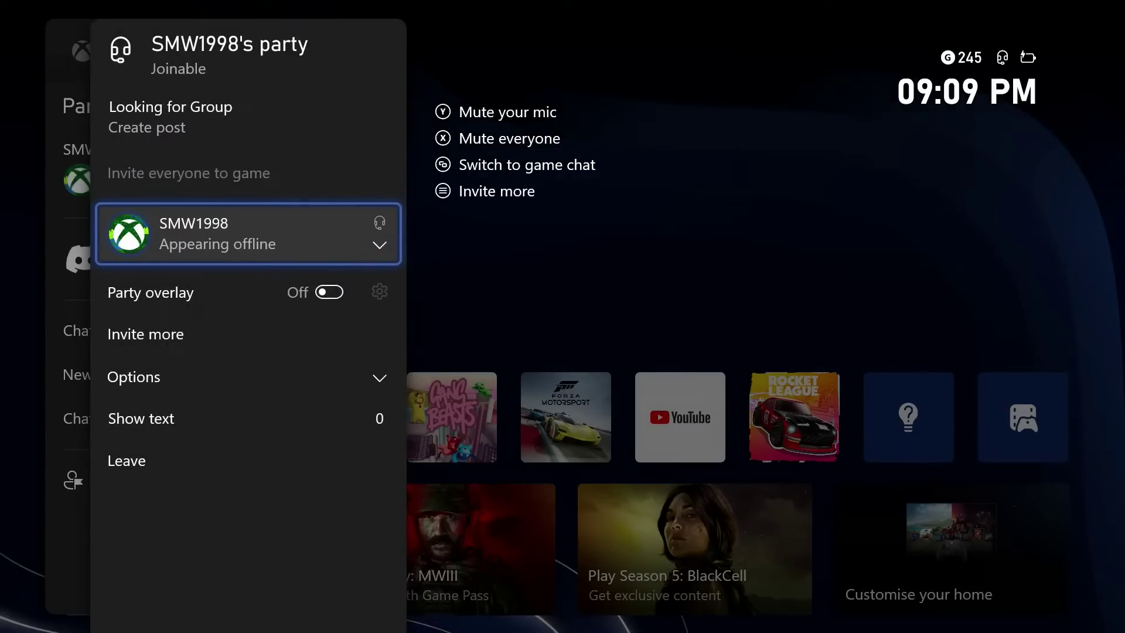
In the party's audio settings, nudge the chat mixer and raise the headset volume slightly.
{"action": "key", "text": "Down"}
{"action": "key", "text": "Down"}
{"action": "key", "text": "Down"}
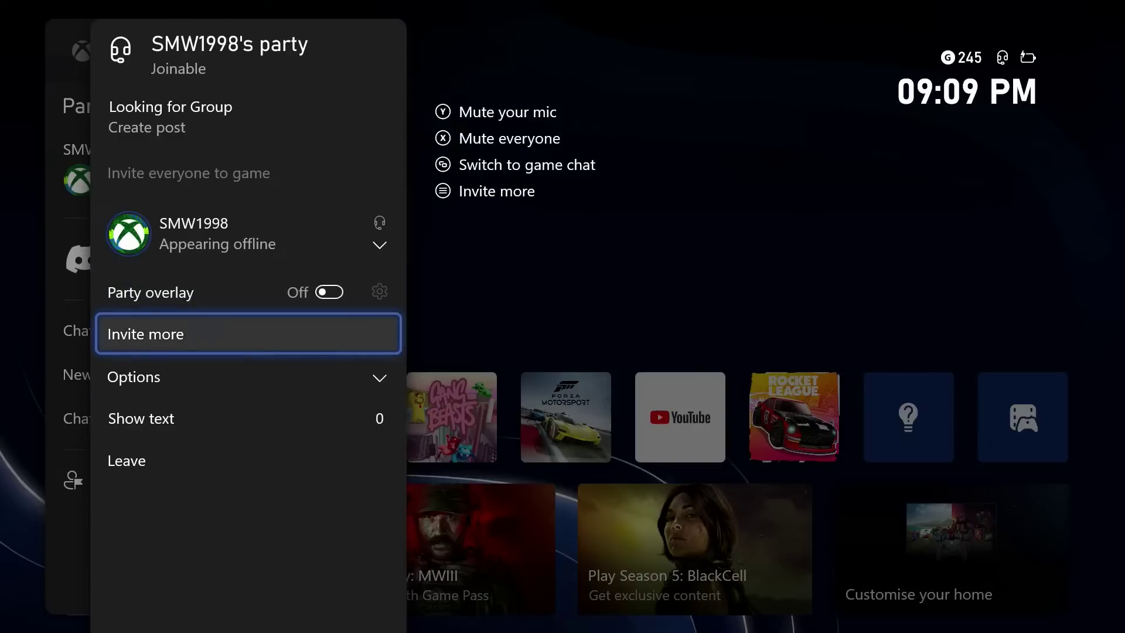
{"action": "key", "text": "Return"}
{"action": "key", "text": "Down"}
{"action": "key", "text": "Down"}
{"action": "key", "text": "Down"}
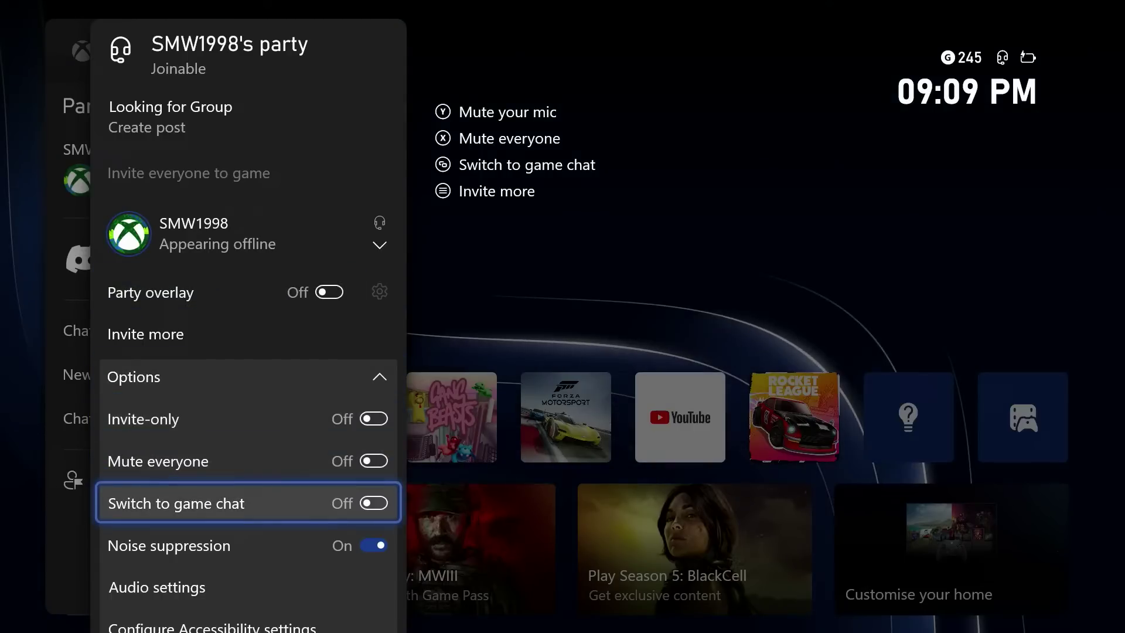
{"action": "key", "text": "Down"}
{"action": "key", "text": "Down"}
{"action": "key", "text": "Return"}
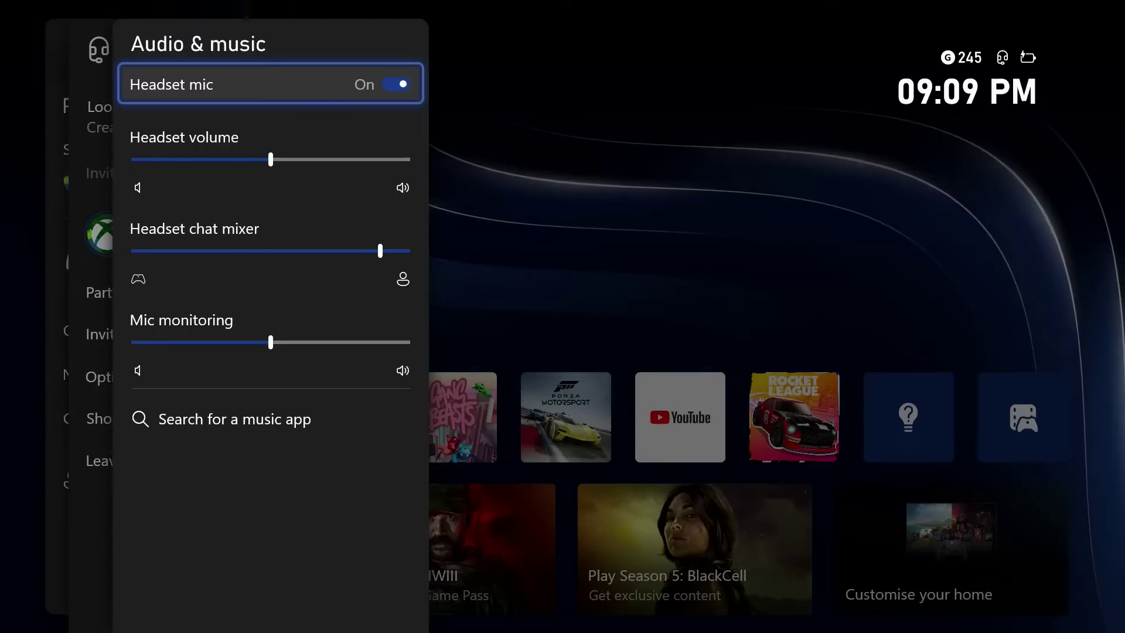
{"action": "key", "text": "Down"}
{"action": "key", "text": "Down"}
{"action": "key", "text": "Left"}
{"action": "key", "text": "Left"}
{"action": "key", "text": "Left"}
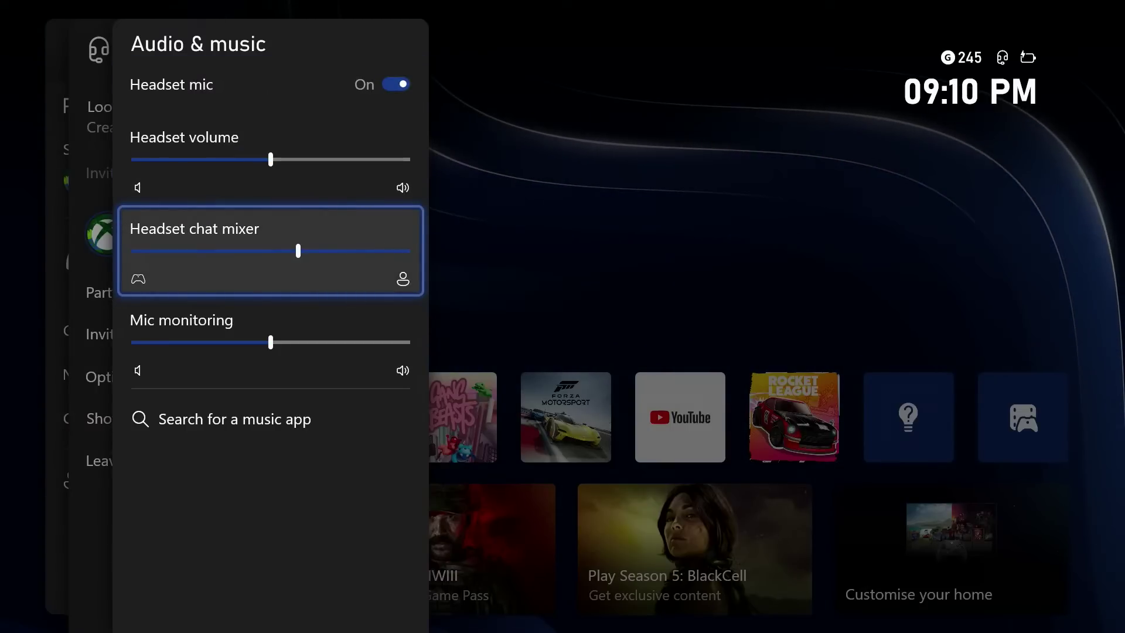
{"action": "key", "text": "Right"}
{"action": "key", "text": "Right"}
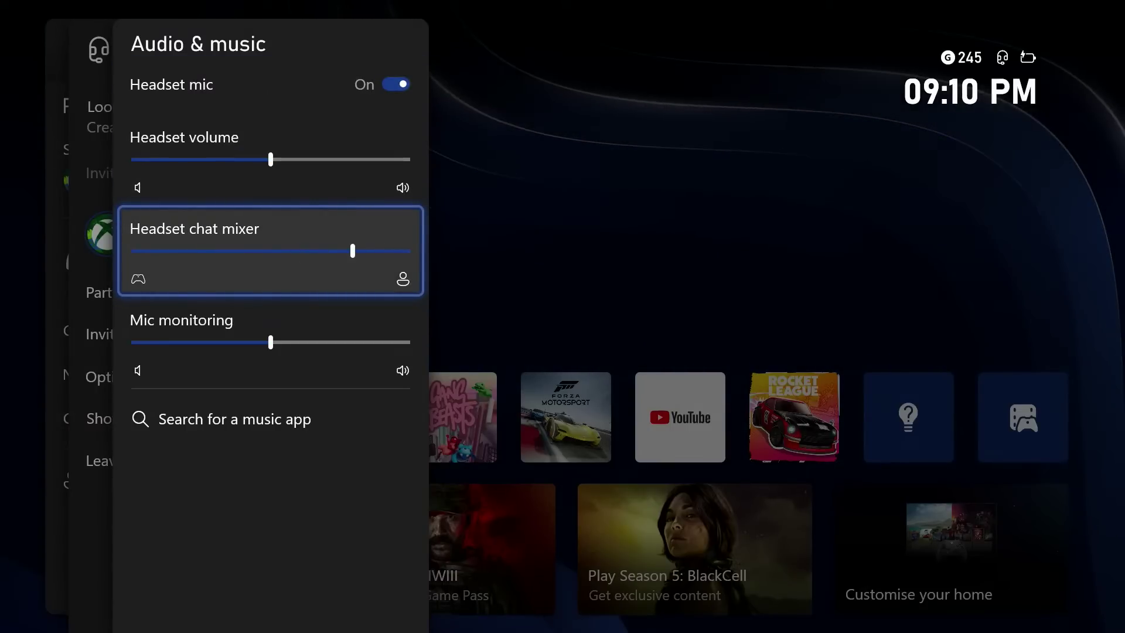
{"action": "key", "text": "Up"}
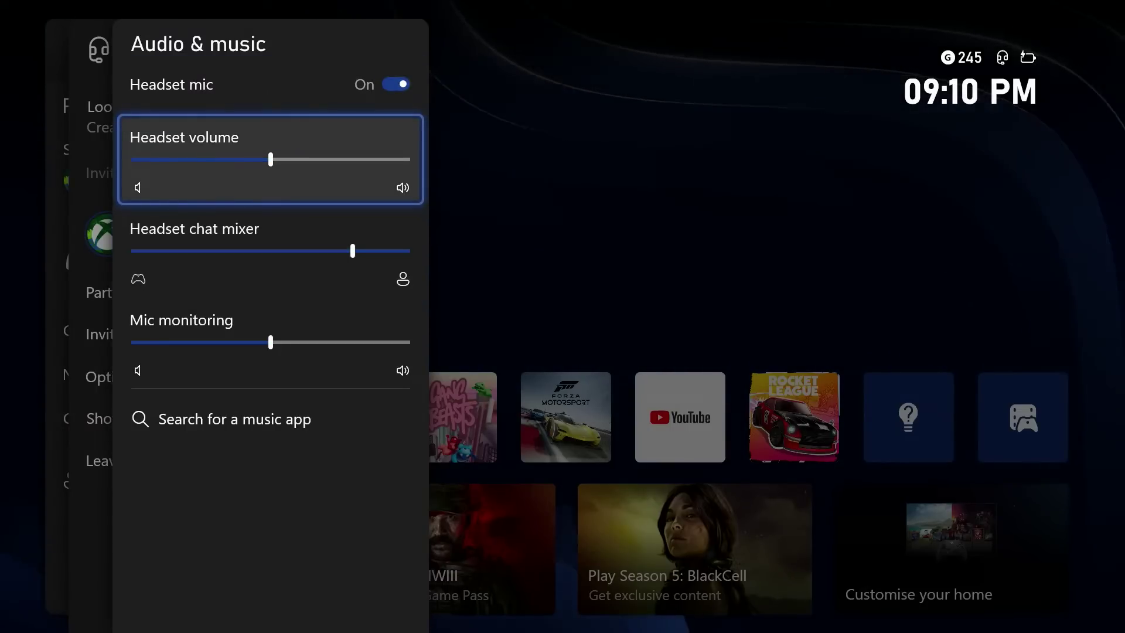
{"action": "key", "text": "Right"}
{"action": "key", "text": "Right"}
{"action": "key", "text": "Right"}
{"action": "key", "text": "Left"}
{"action": "key", "text": "Left"}
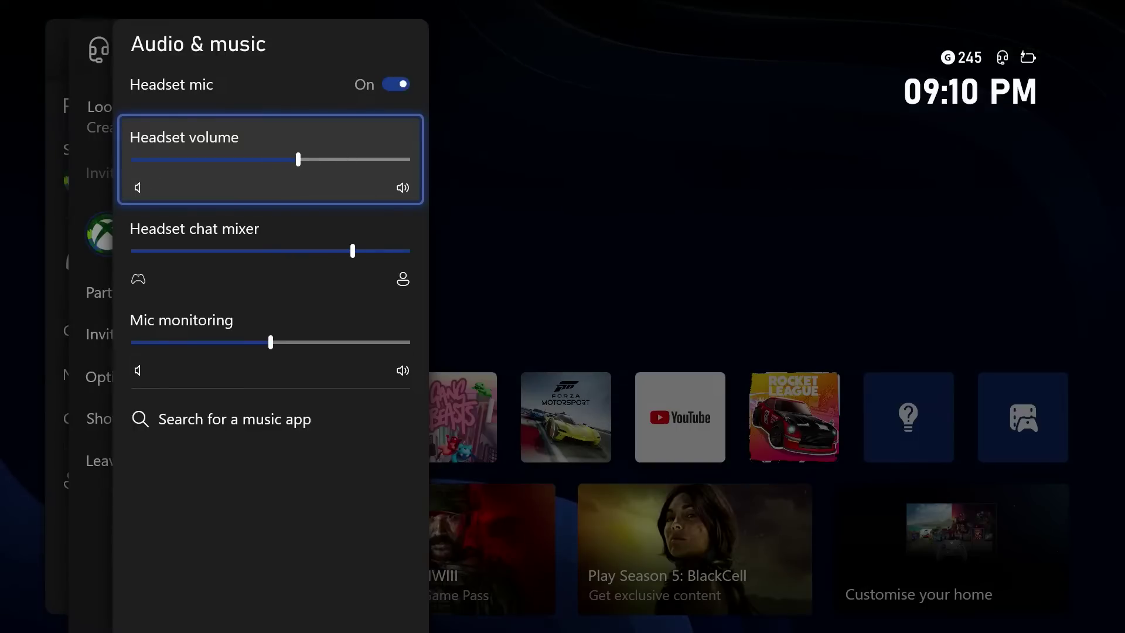
Leave the party and return to the home screen.
{"action": "key", "text": "Escape"}
{"action": "key", "text": "Down"}
{"action": "key", "text": "Down"}
{"action": "key", "text": "Down"}
{"action": "key", "text": "Down"}
{"action": "key", "text": "Down"}
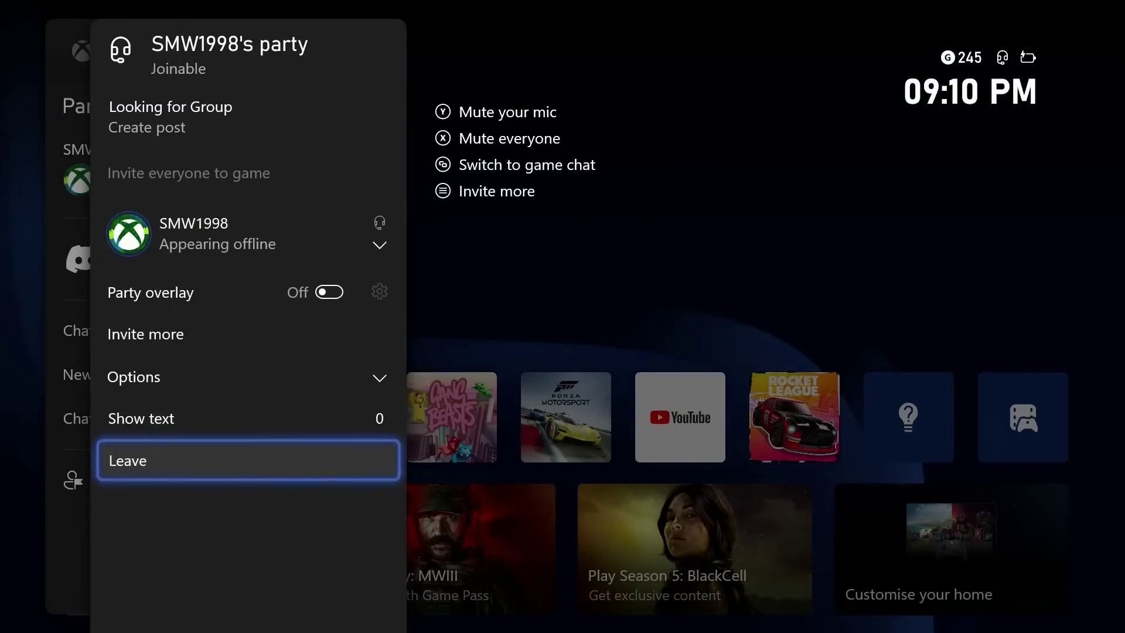
{"action": "key", "text": "Return"}
{"action": "key", "text": "Escape"}
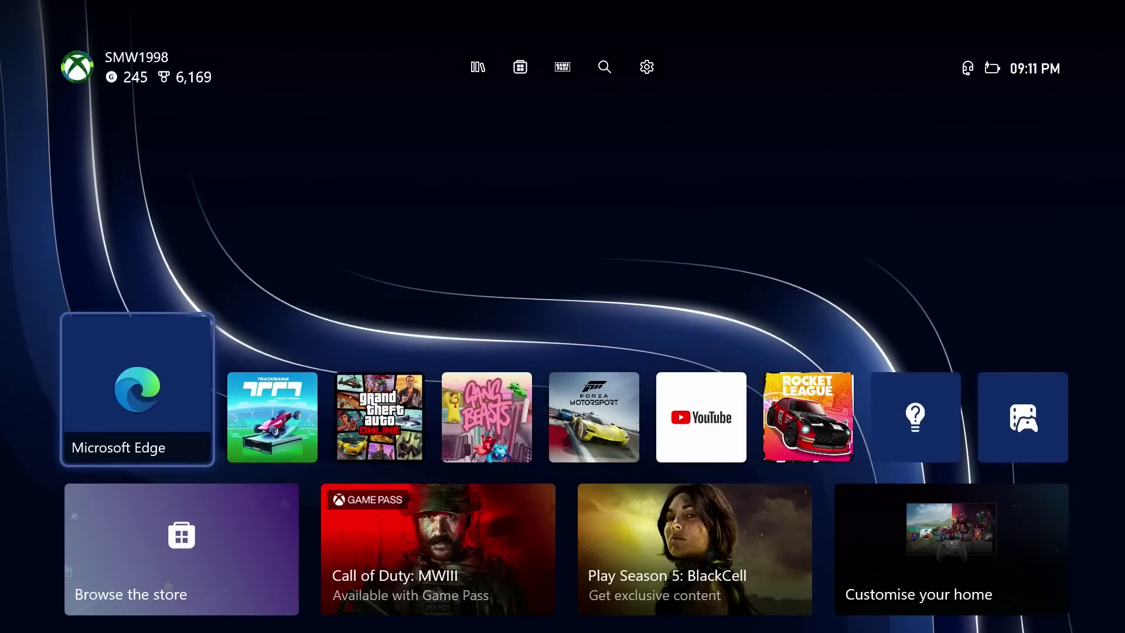
{"action": "key", "text": "super"}
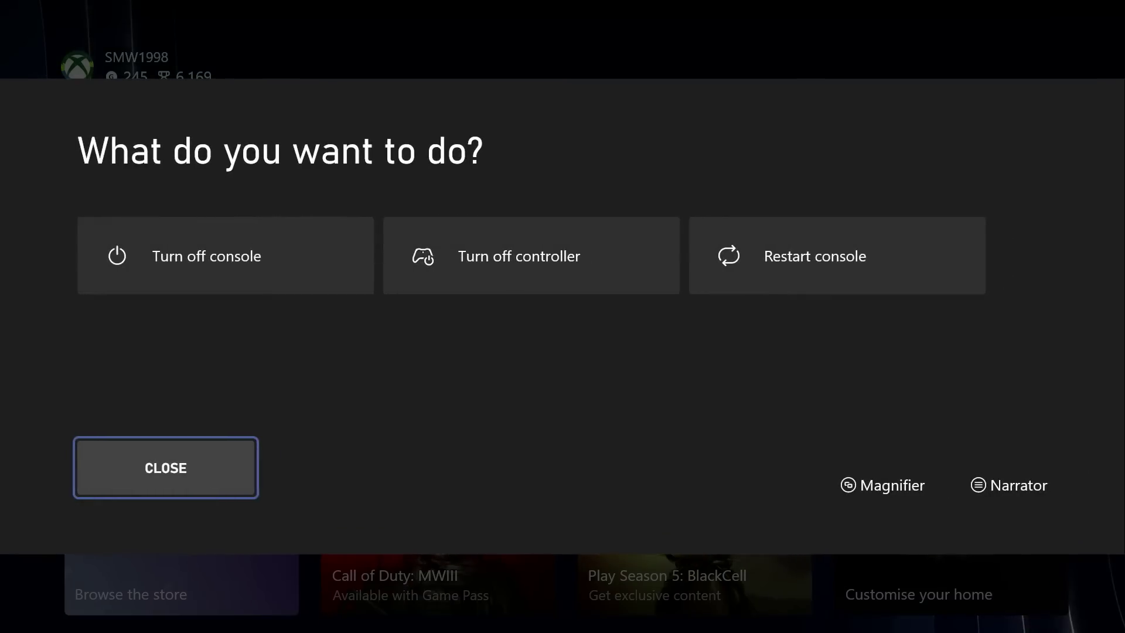
{"action": "key", "text": "Up"}
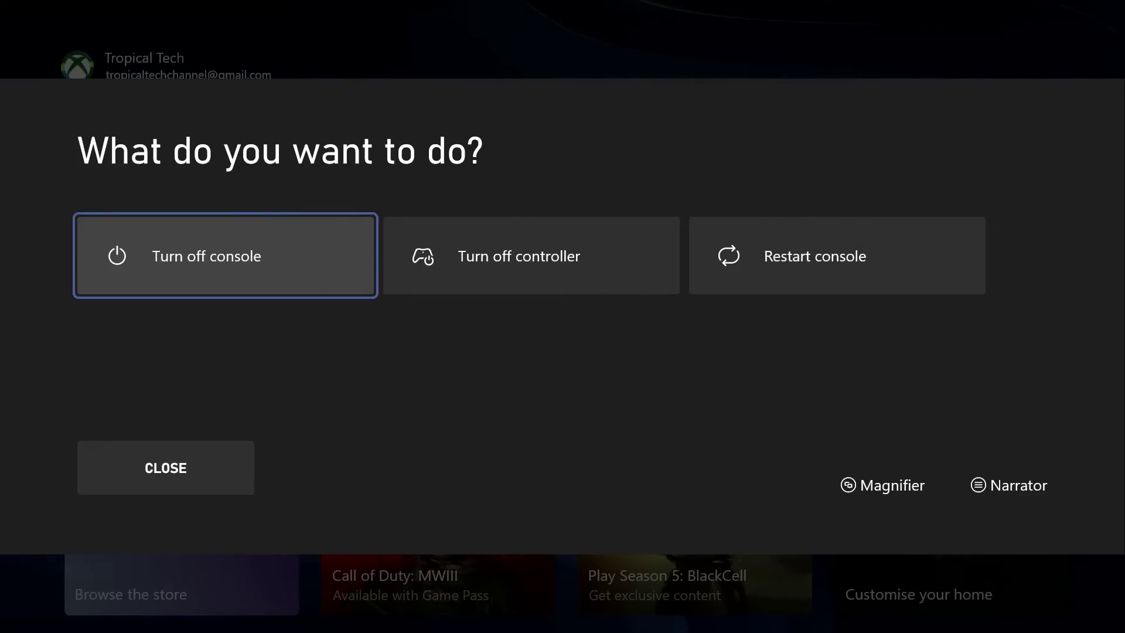
{"action": "key", "text": "Escape"}
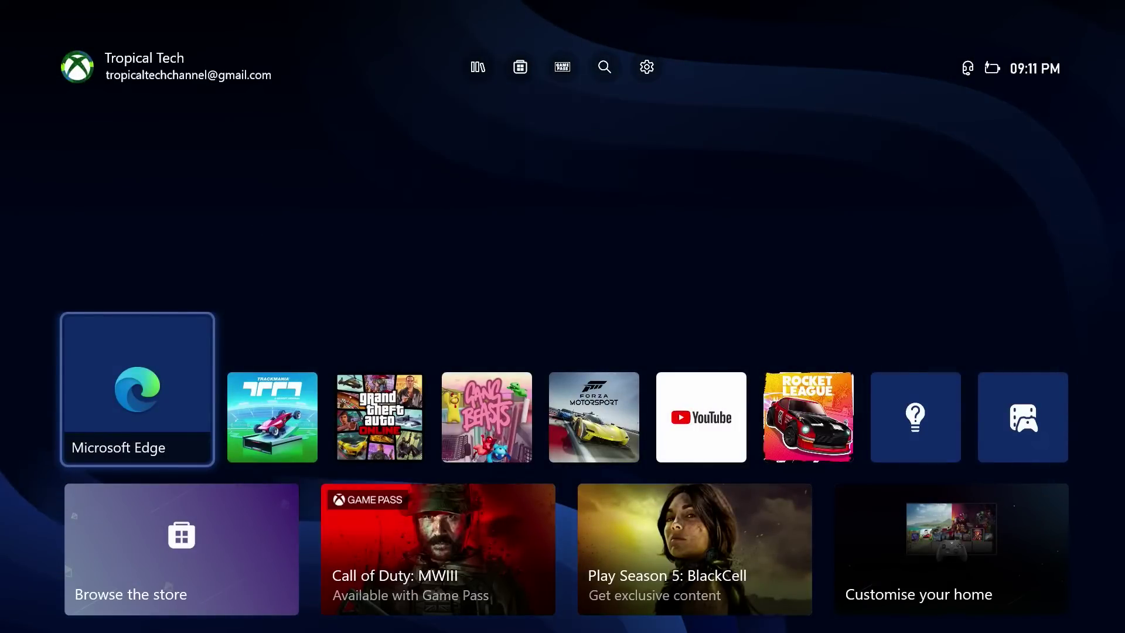
Go to Settings > Account > Privacy & online safety > Xbox privacy.
{"action": "key", "text": "Up"}
{"action": "key", "text": "Right"}
{"action": "key", "text": "Right"}
{"action": "key", "text": "Right"}
{"action": "key", "text": "Right"}
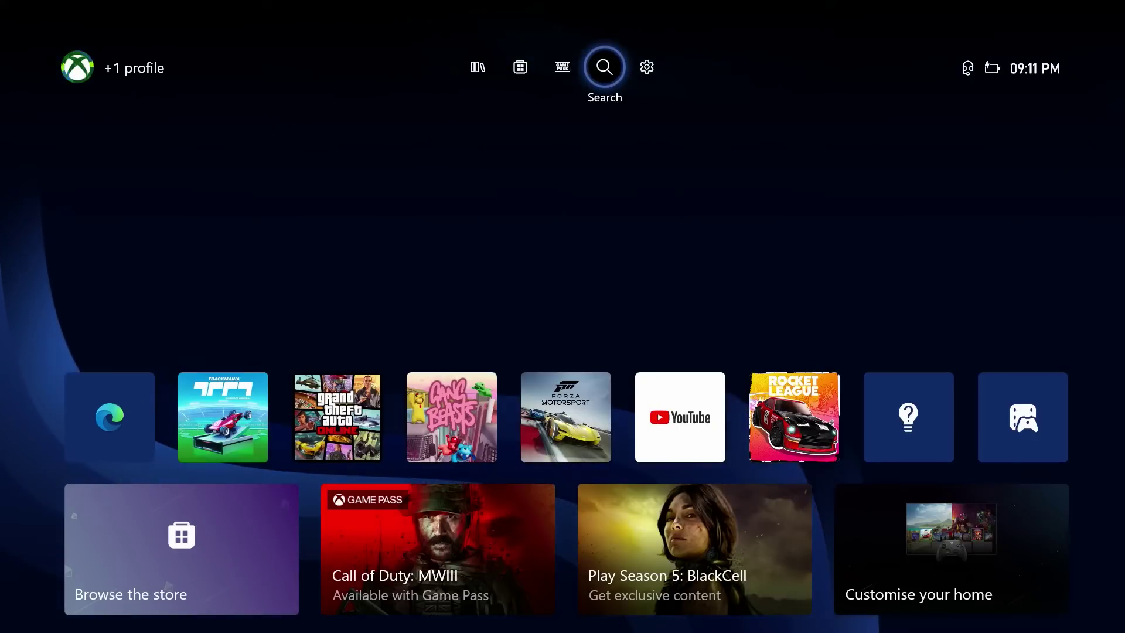
{"action": "key", "text": "Return"}
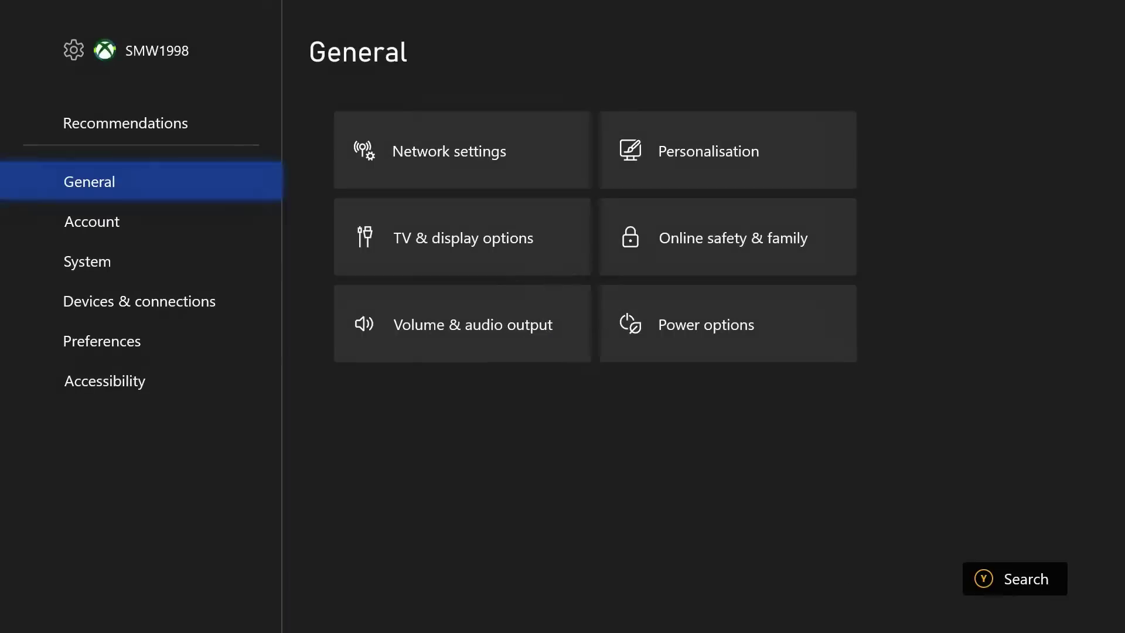
{"action": "key", "text": "Down"}
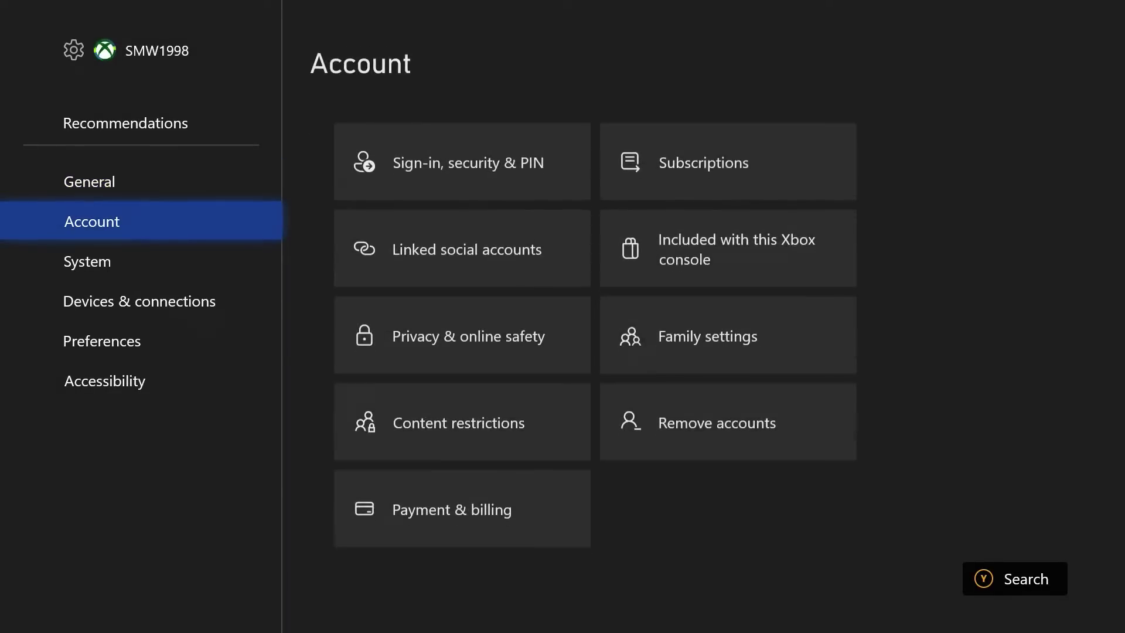
{"action": "key", "text": "Right"}
{"action": "key", "text": "Down"}
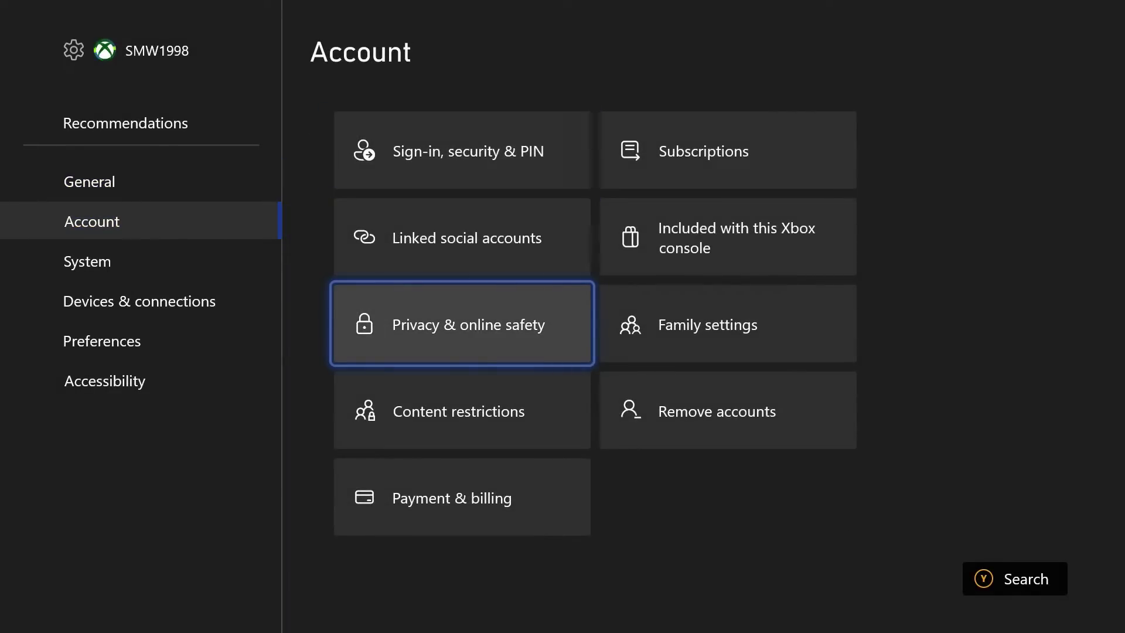
{"action": "key", "text": "Return"}
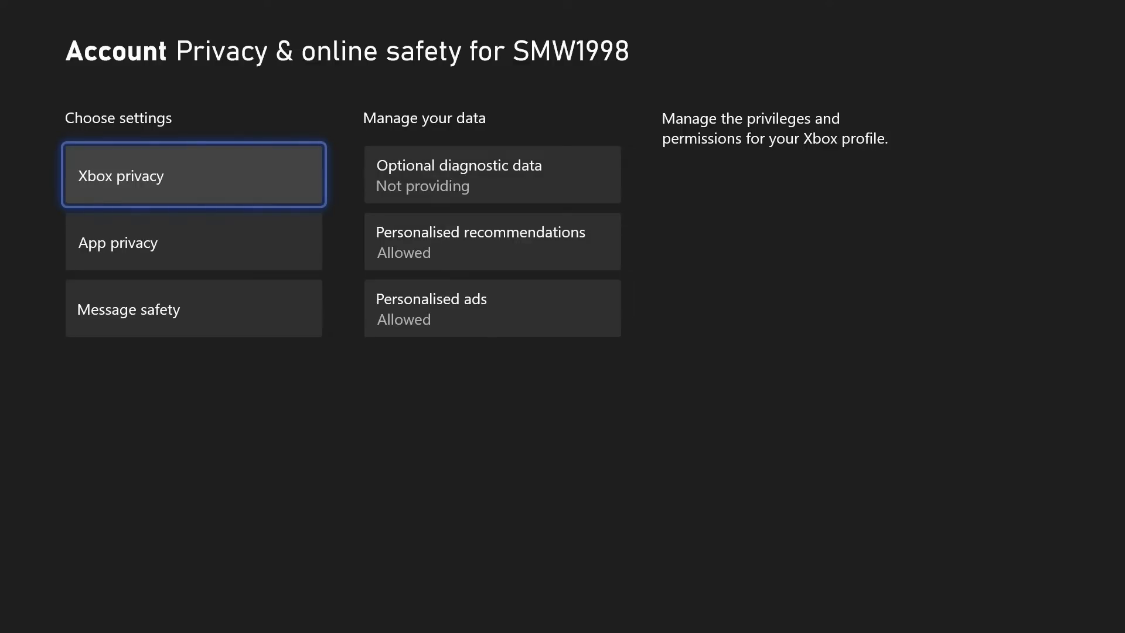
{"action": "key", "text": "Return"}
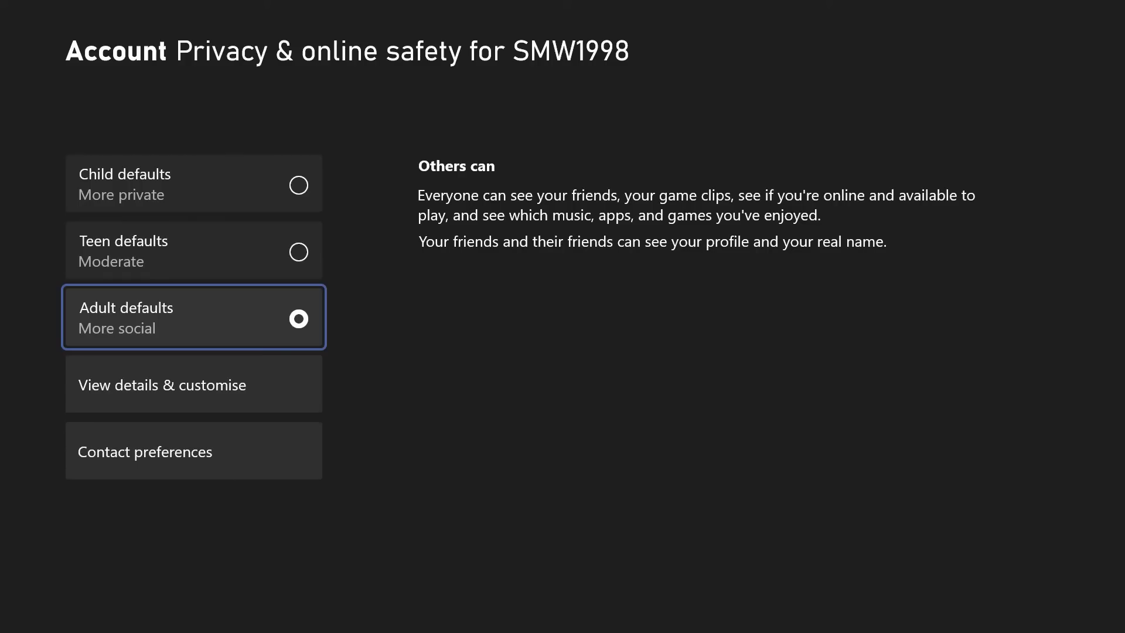
Under View details & customise > Communication & multiplayer, keep voice, text and invites from Everybody.
{"action": "key", "text": "Down"}
{"action": "key", "text": "Return"}
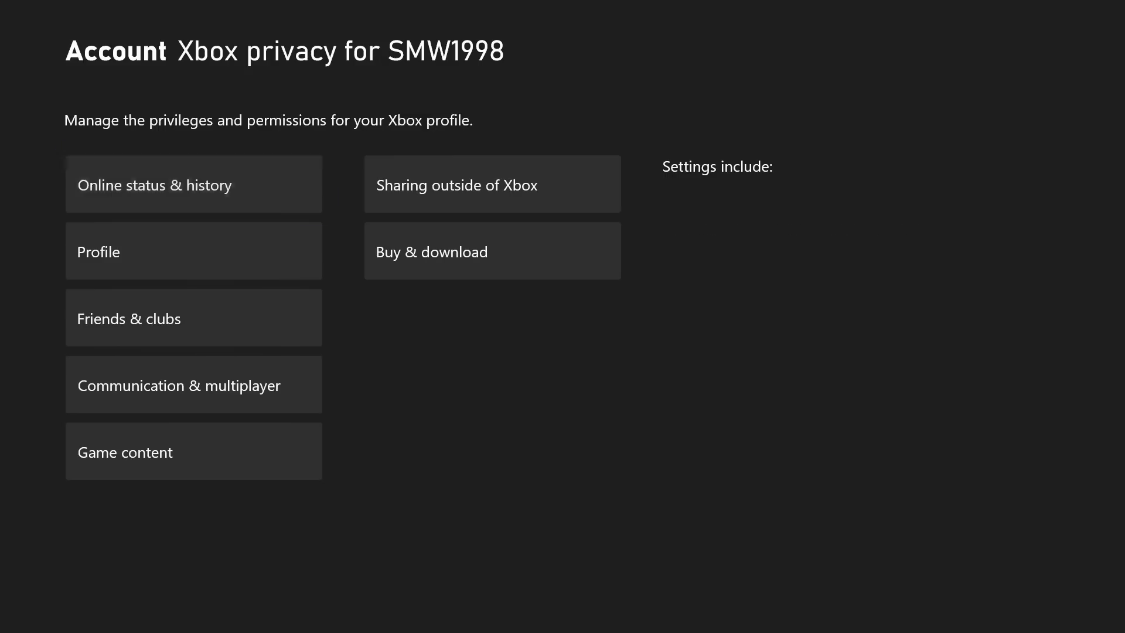
{"action": "key", "text": "Down"}
{"action": "key", "text": "Down"}
{"action": "key", "text": "Down"}
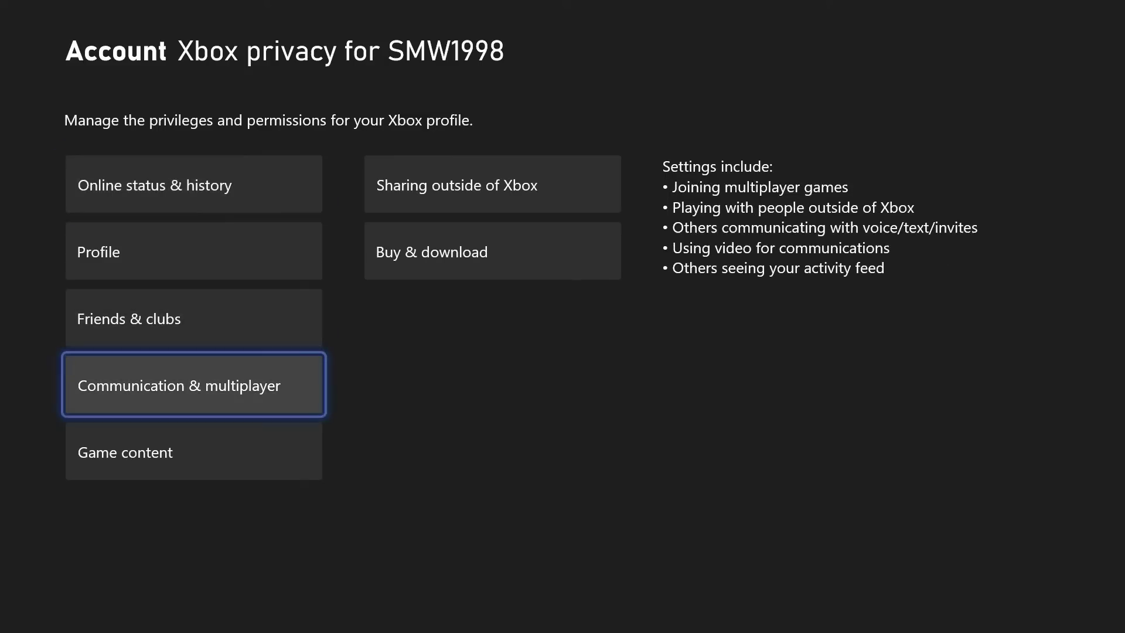
{"action": "key", "text": "Return"}
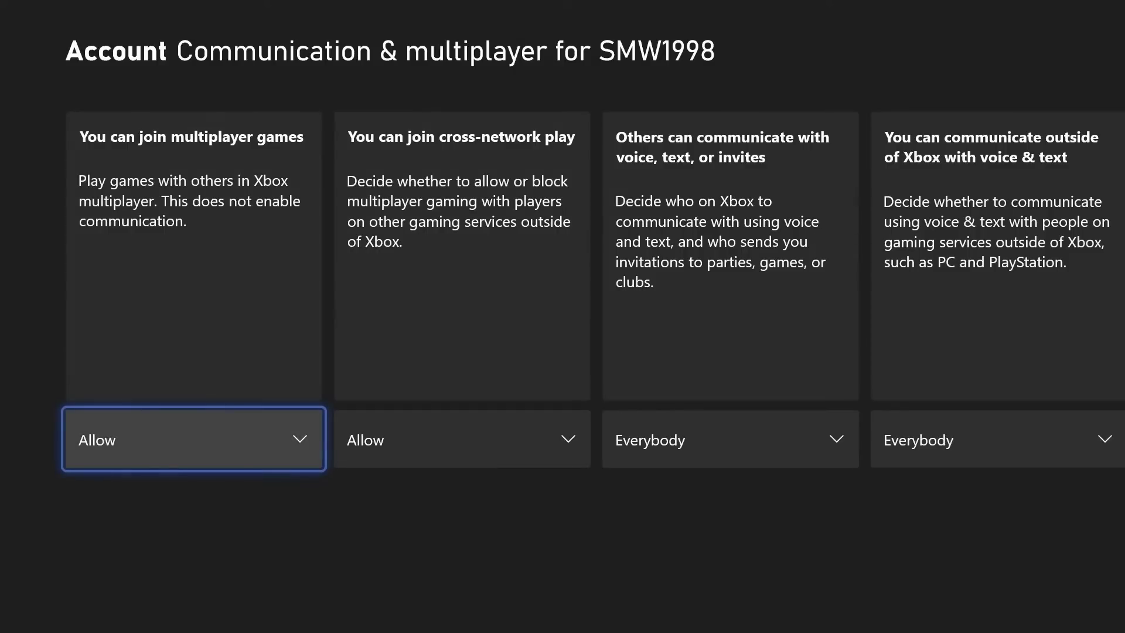
{"action": "key", "text": "Right"}
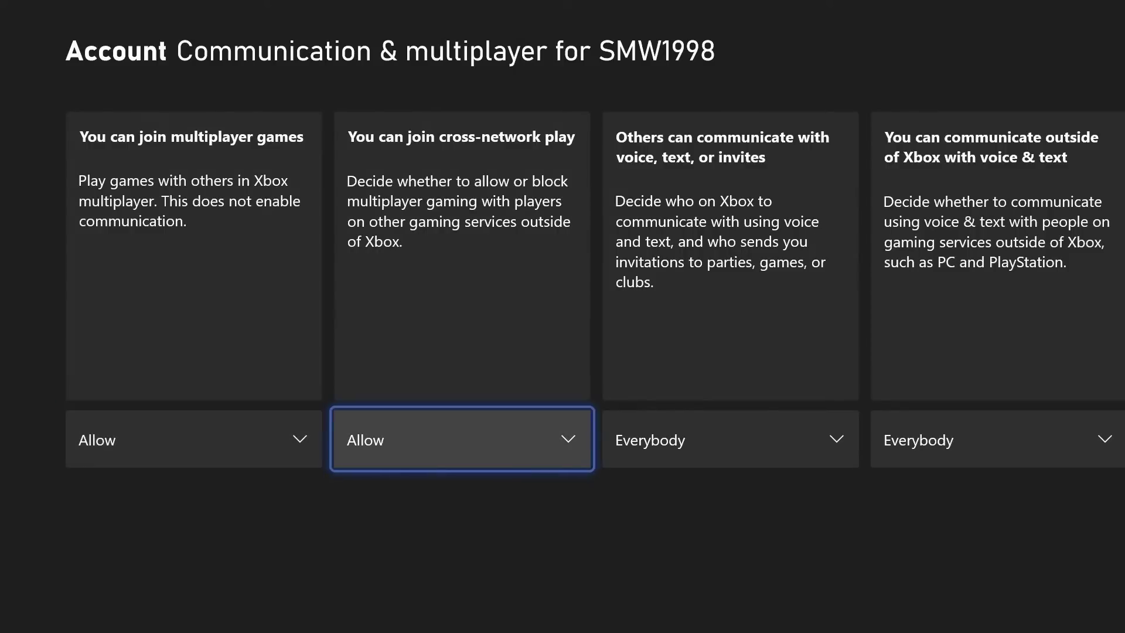
{"action": "key", "text": "Right"}
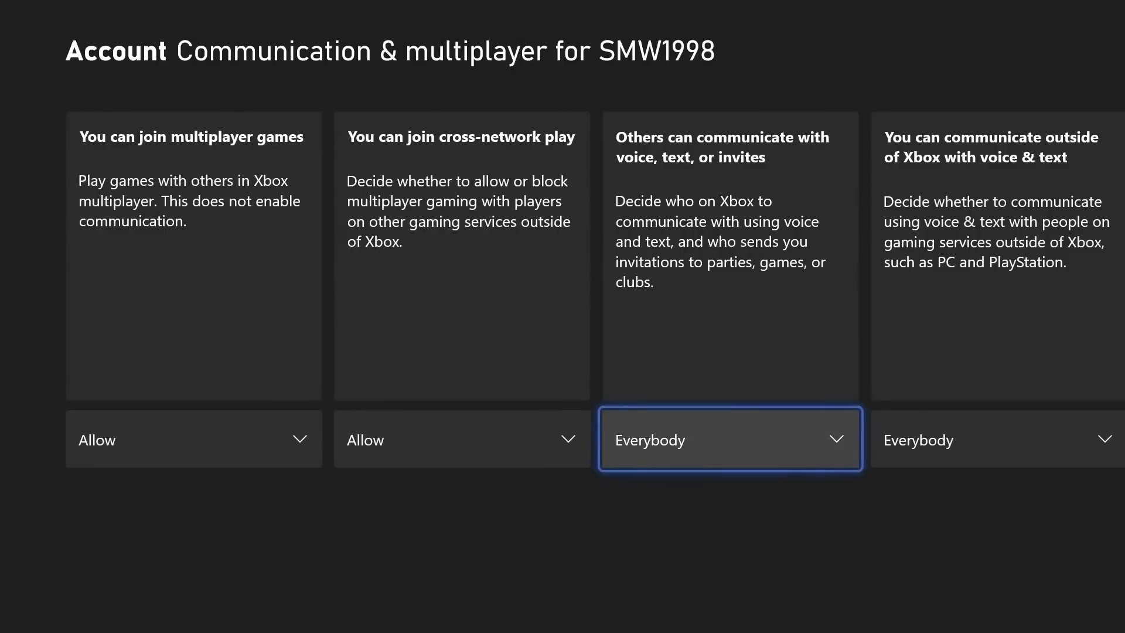
{"action": "key", "text": "Return"}
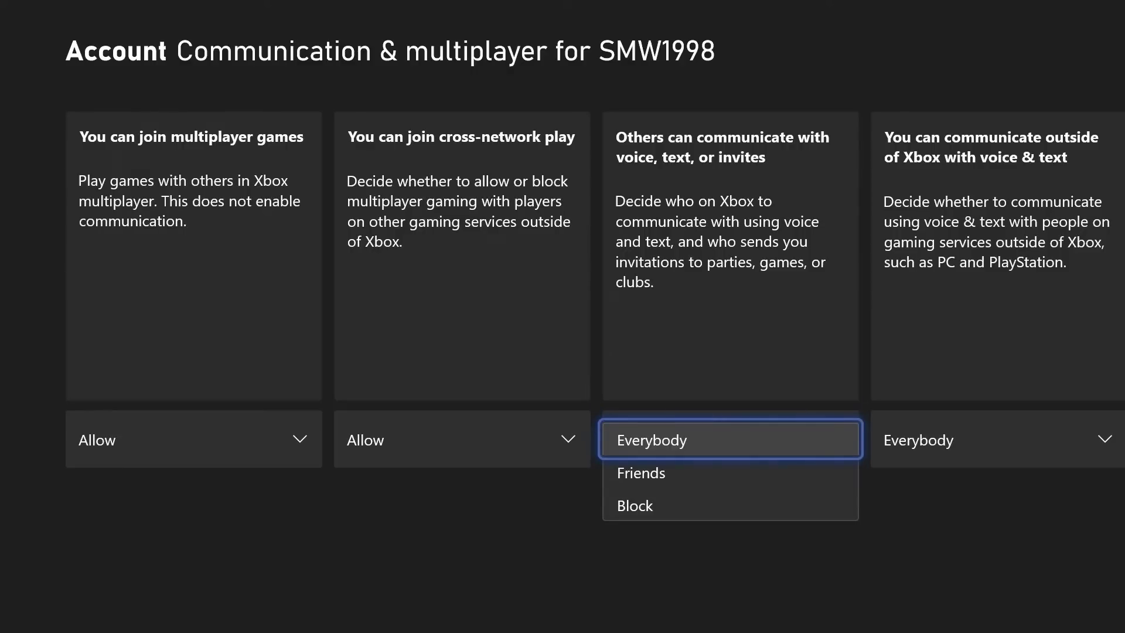
{"action": "key", "text": "Return"}
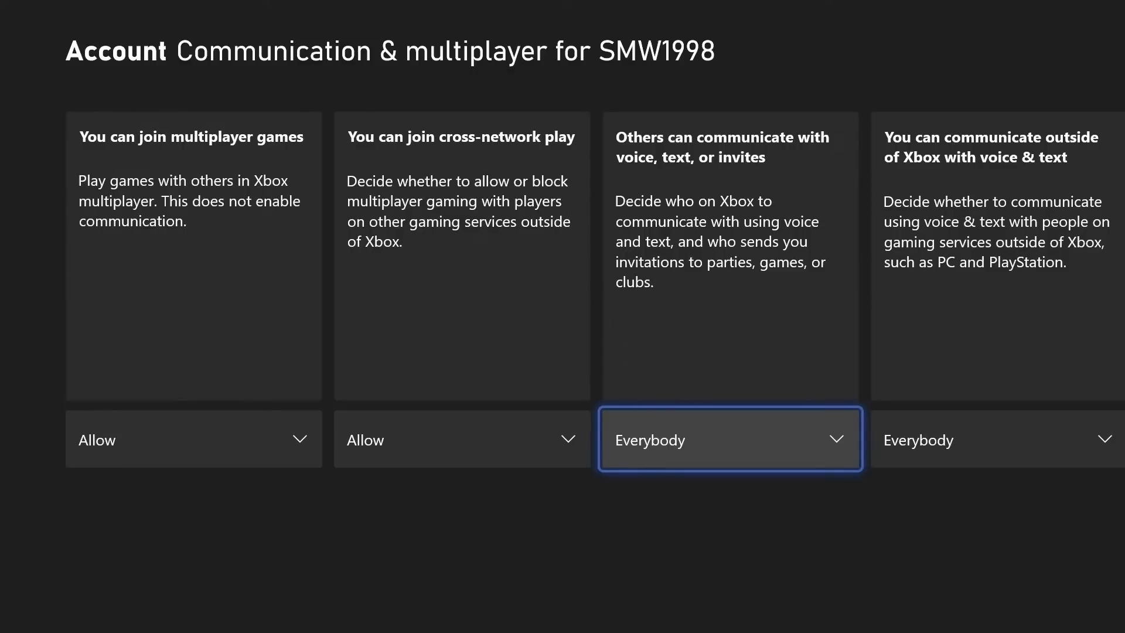
{"action": "key", "text": "Right"}
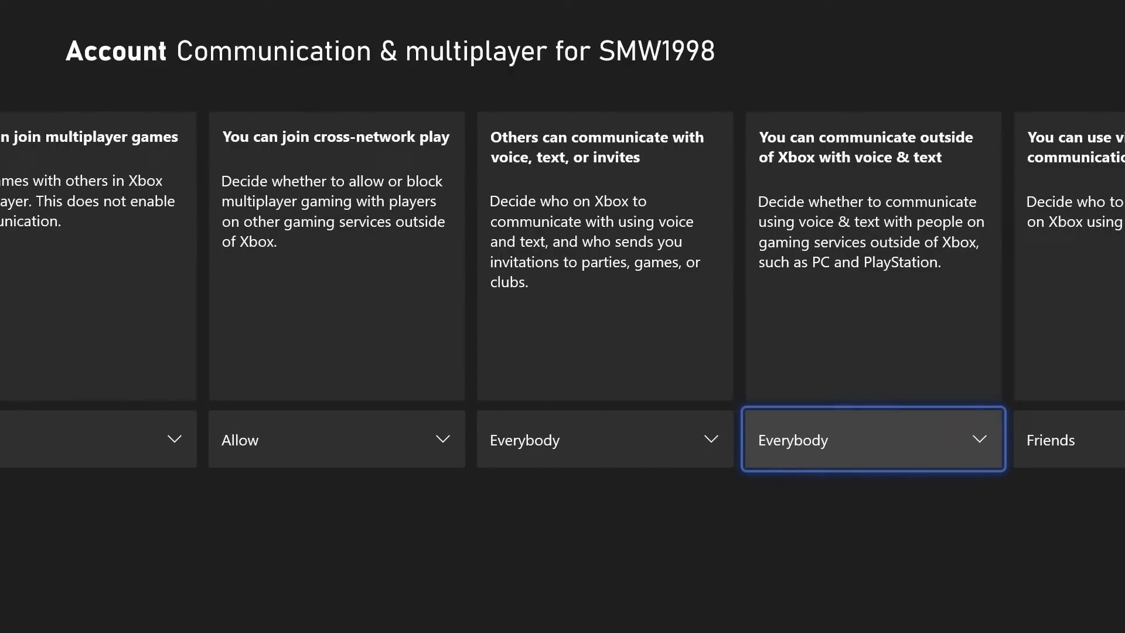
Go to General > Volume & audio output and reach the additional audio options.
{"action": "key", "text": "Escape"}
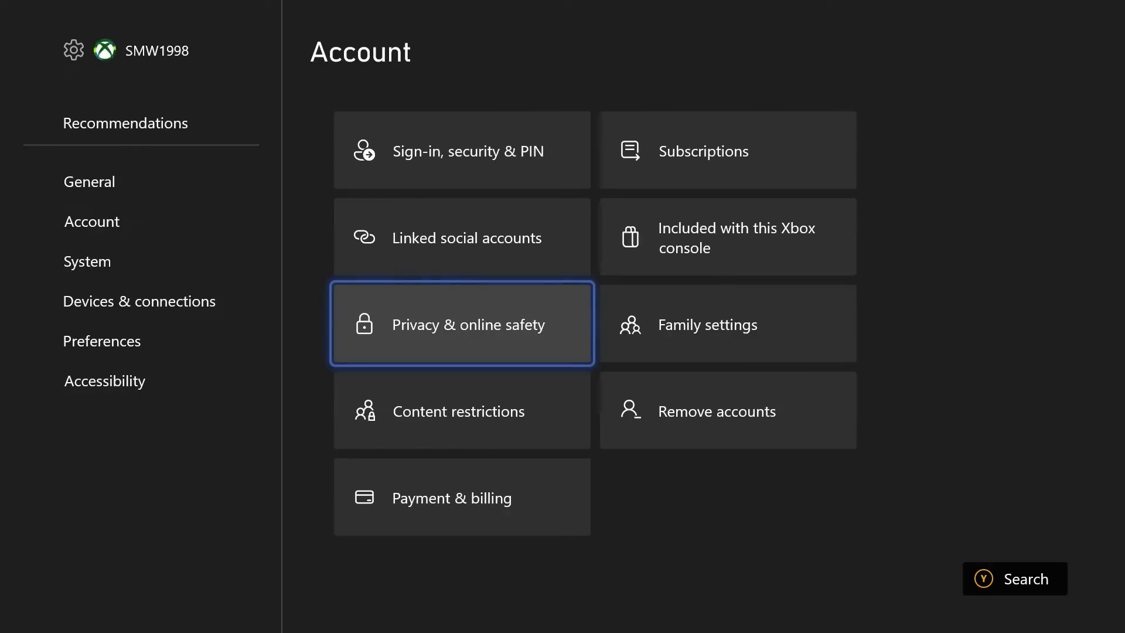
{"action": "key", "text": "Escape"}
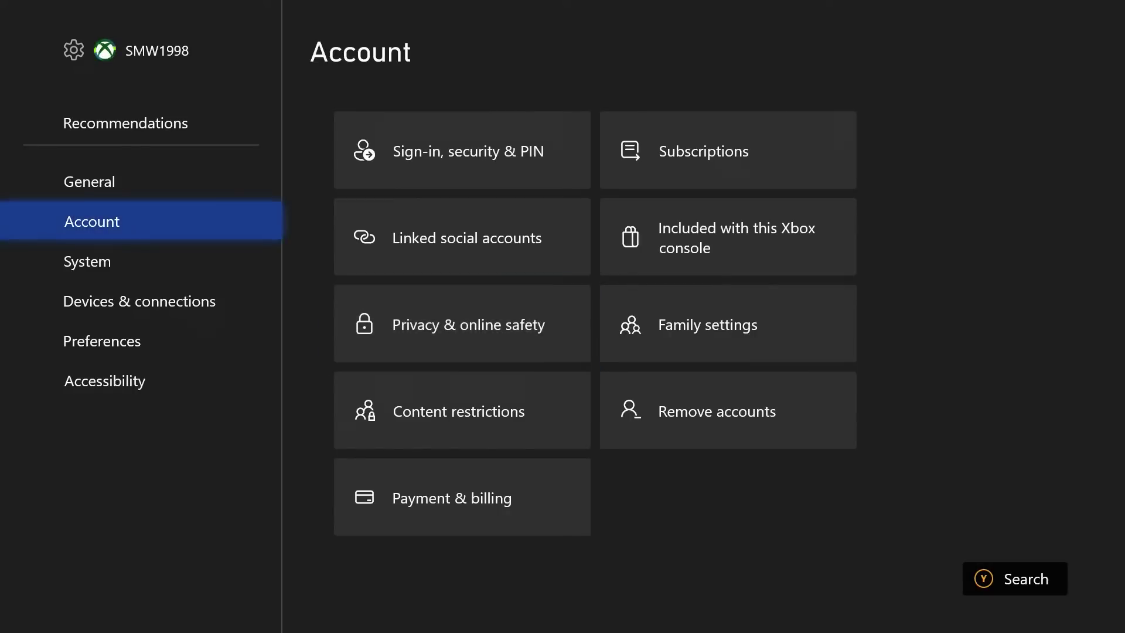
{"action": "key", "text": "Up"}
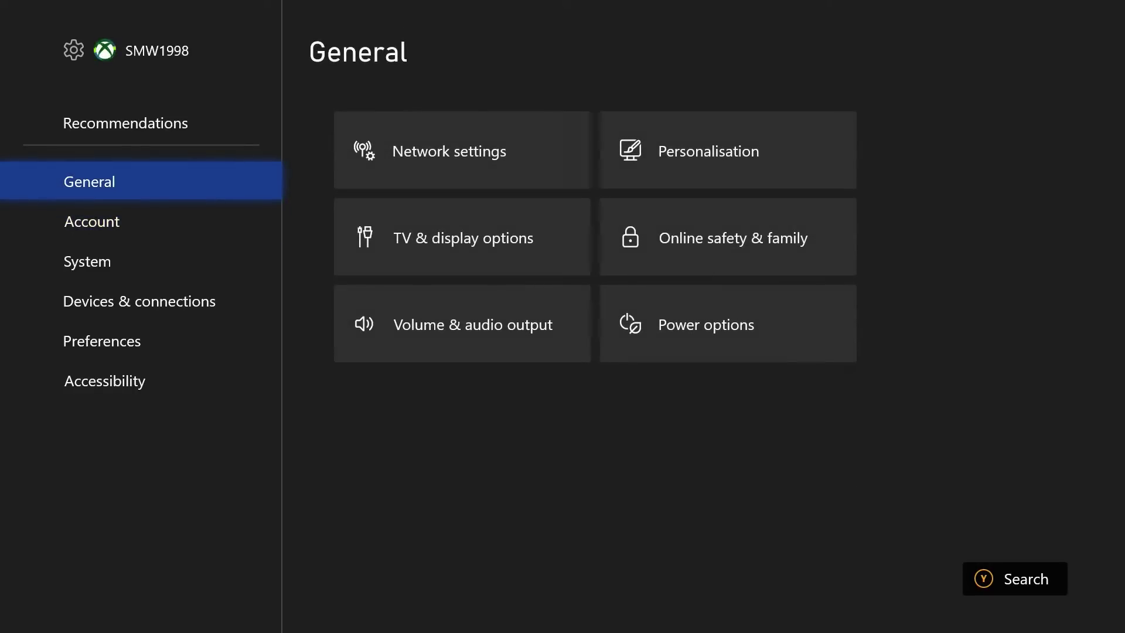
{"action": "key", "text": "Right"}
{"action": "key", "text": "Down"}
{"action": "key", "text": "Down"}
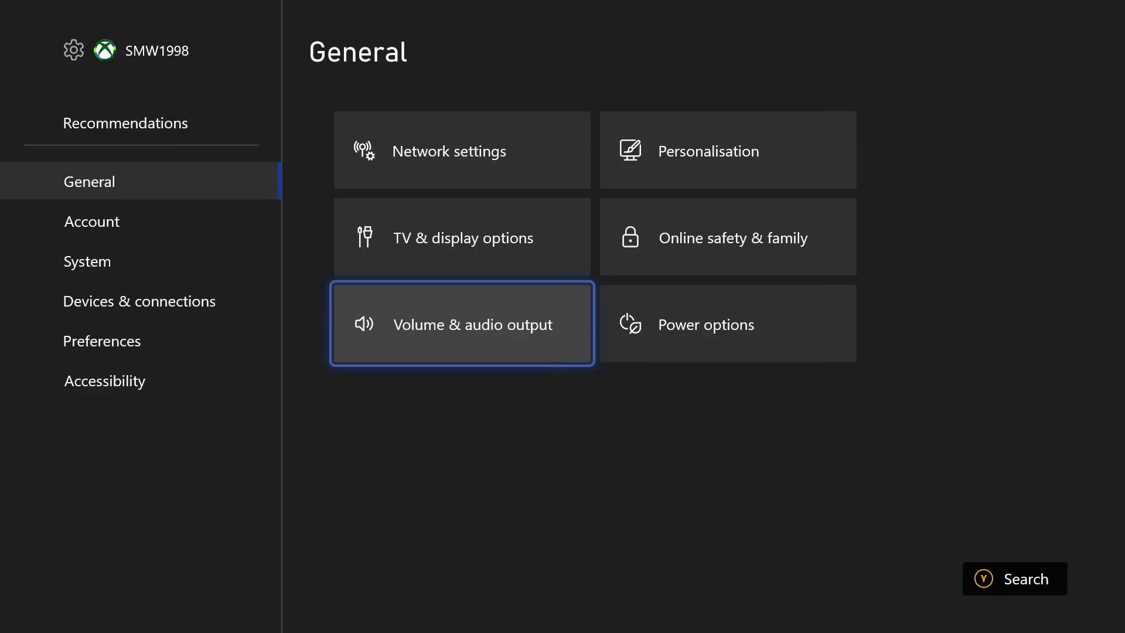
{"action": "key", "text": "Return"}
{"action": "key", "text": "Return"}
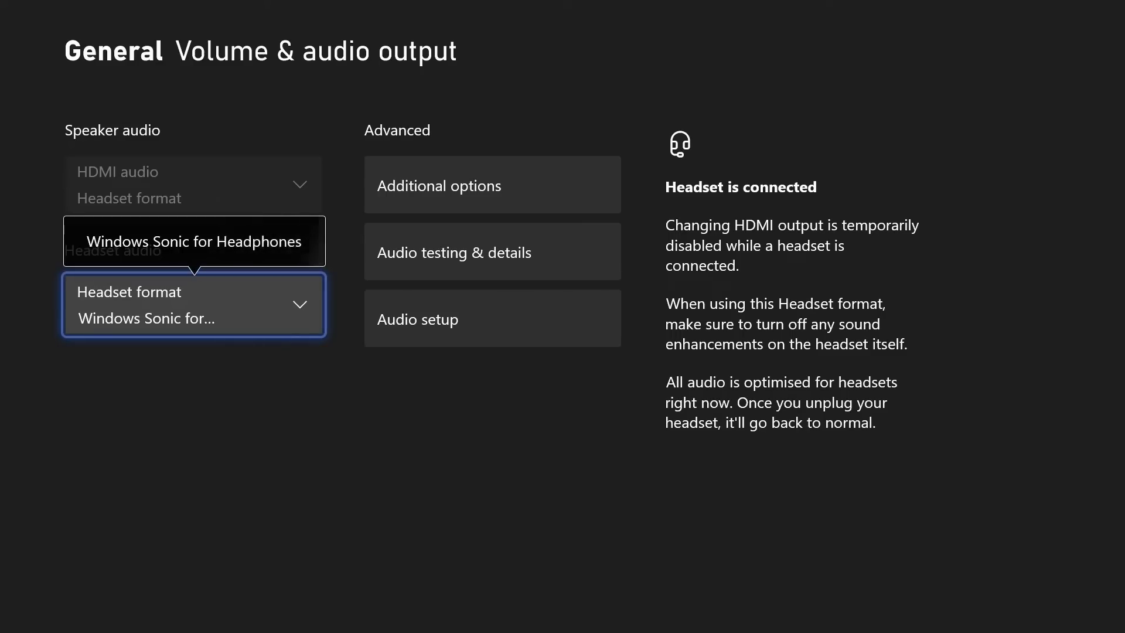
{"action": "key", "text": "Escape"}
{"action": "key", "text": "Right"}
{"action": "key", "text": "Up"}
{"action": "key", "text": "Up"}
{"action": "key", "text": "Return"}
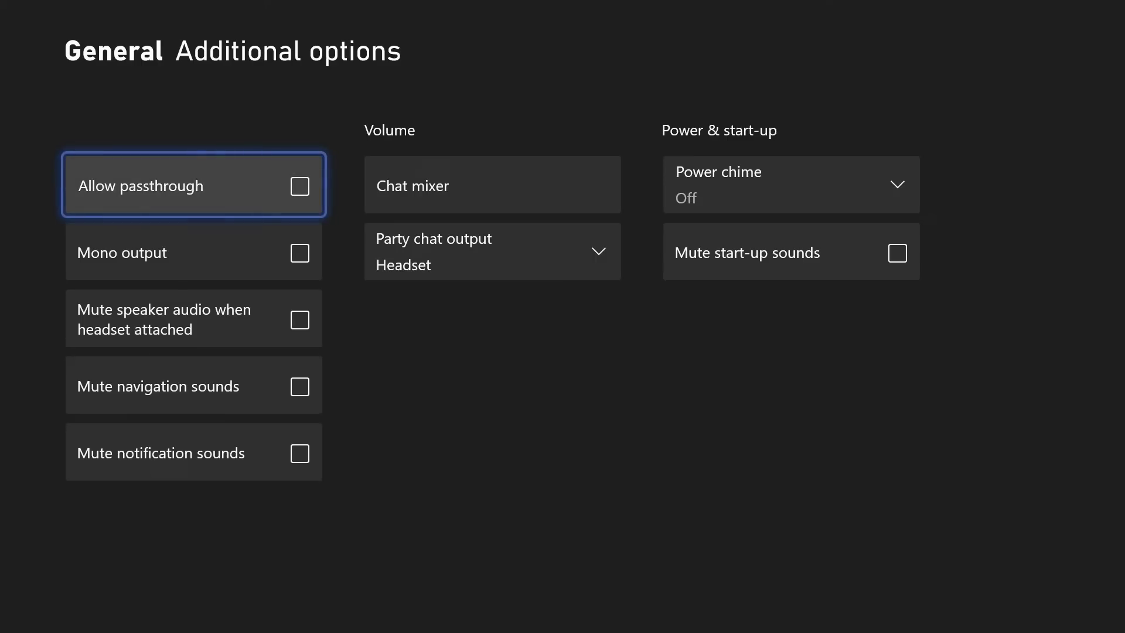
Keep Party chat output set to Headset and return to General settings.
{"action": "key", "text": "Right"}
{"action": "key", "text": "Down"}
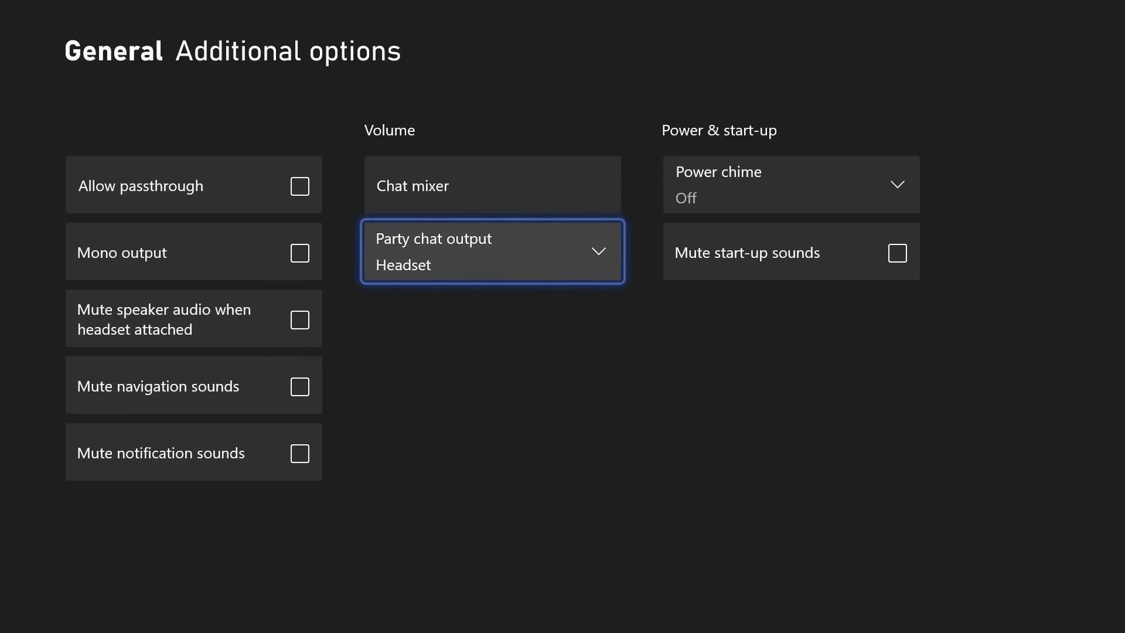
{"action": "key", "text": "Return"}
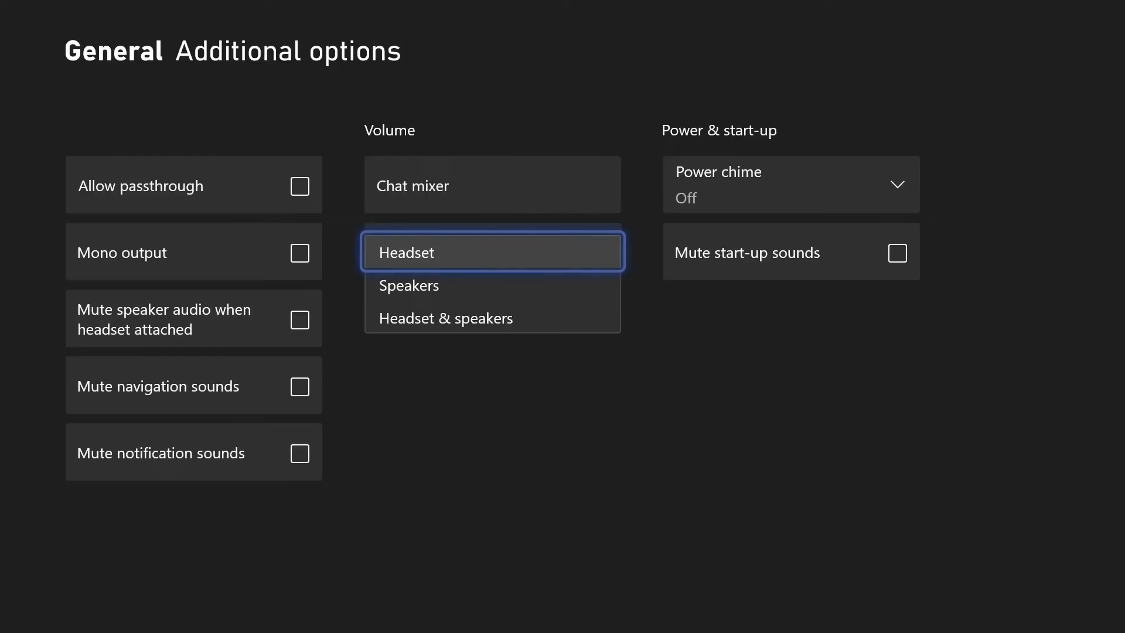
{"action": "key", "text": "Return"}
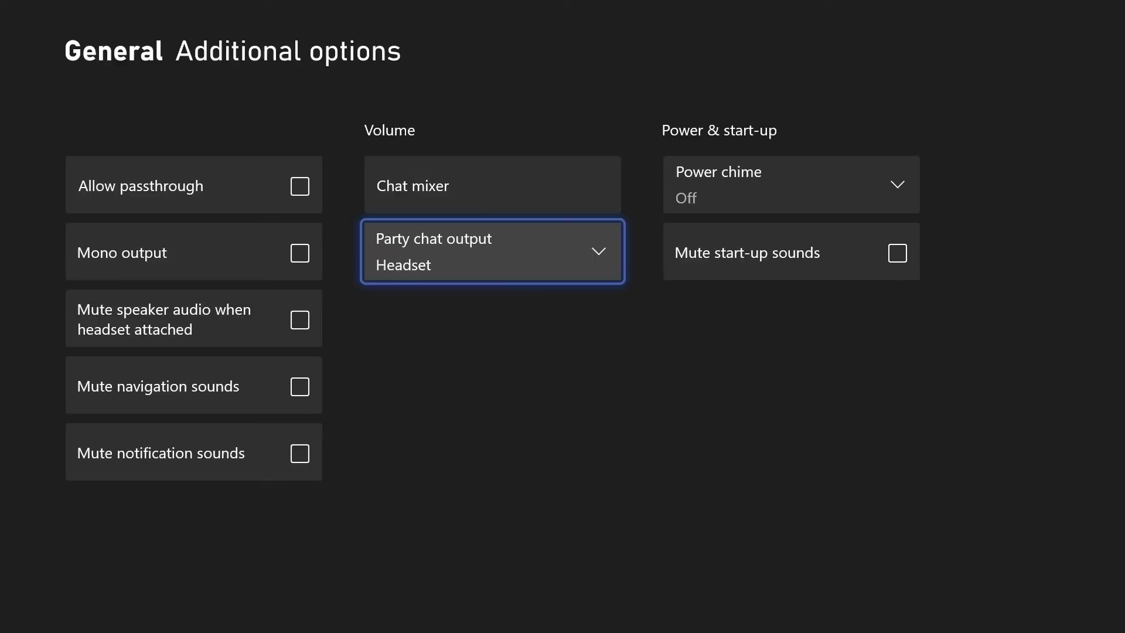
{"action": "key", "text": "Escape"}
{"action": "key", "text": "Escape"}
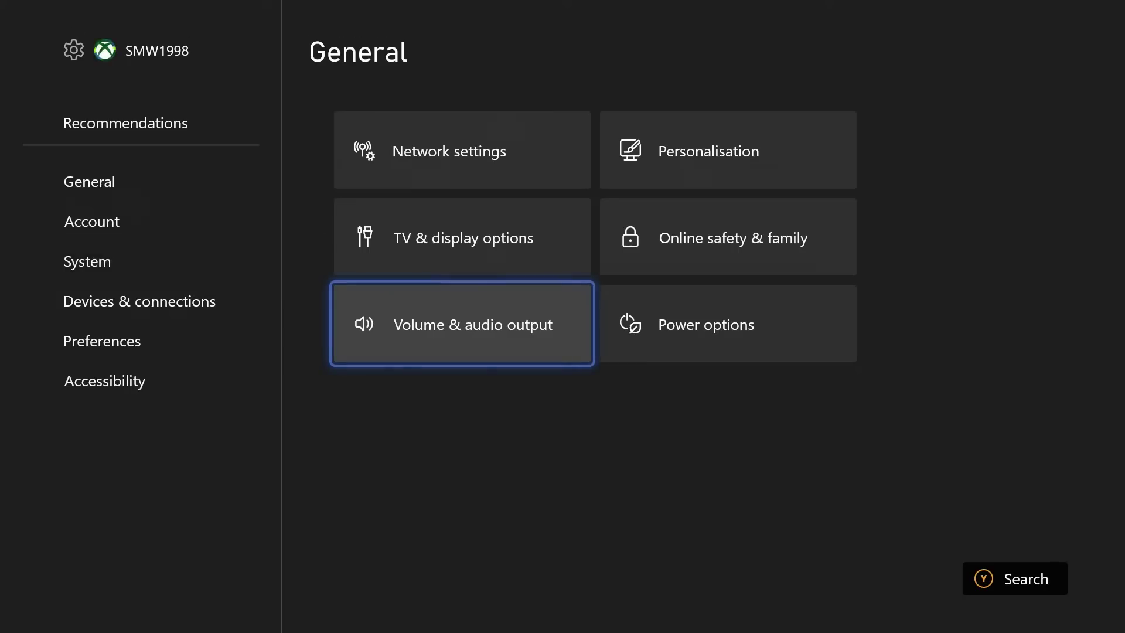
Run the network speed test (191.31 Mbps down, 65.99 up, 34 ms, 0% loss) and return to Network.
{"action": "key", "text": "Left"}
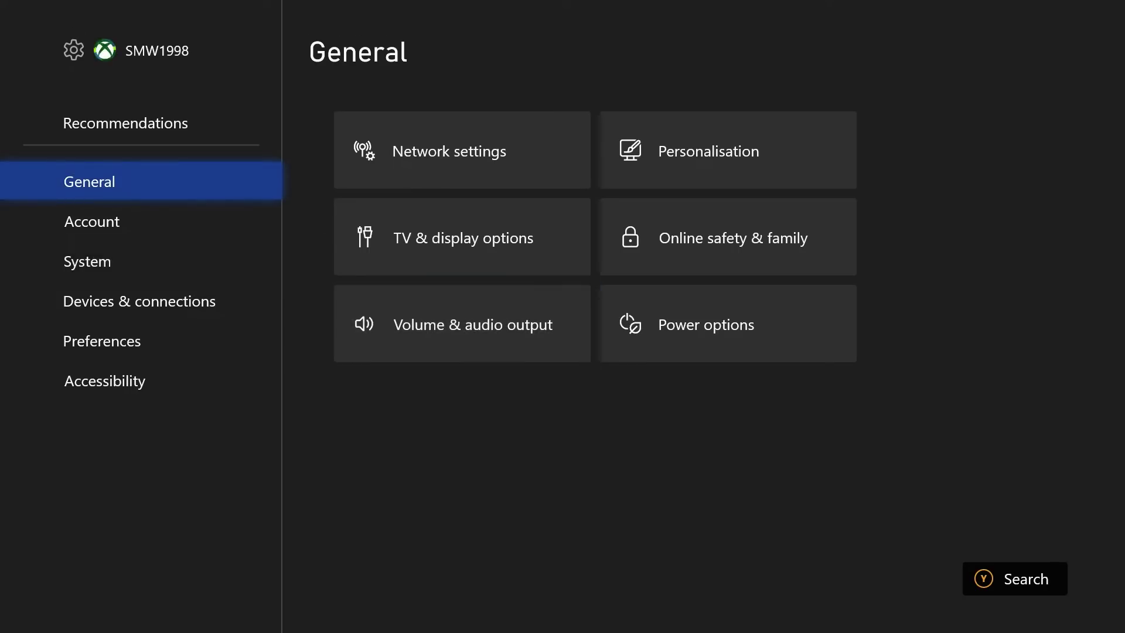
{"action": "key", "text": "Right"}
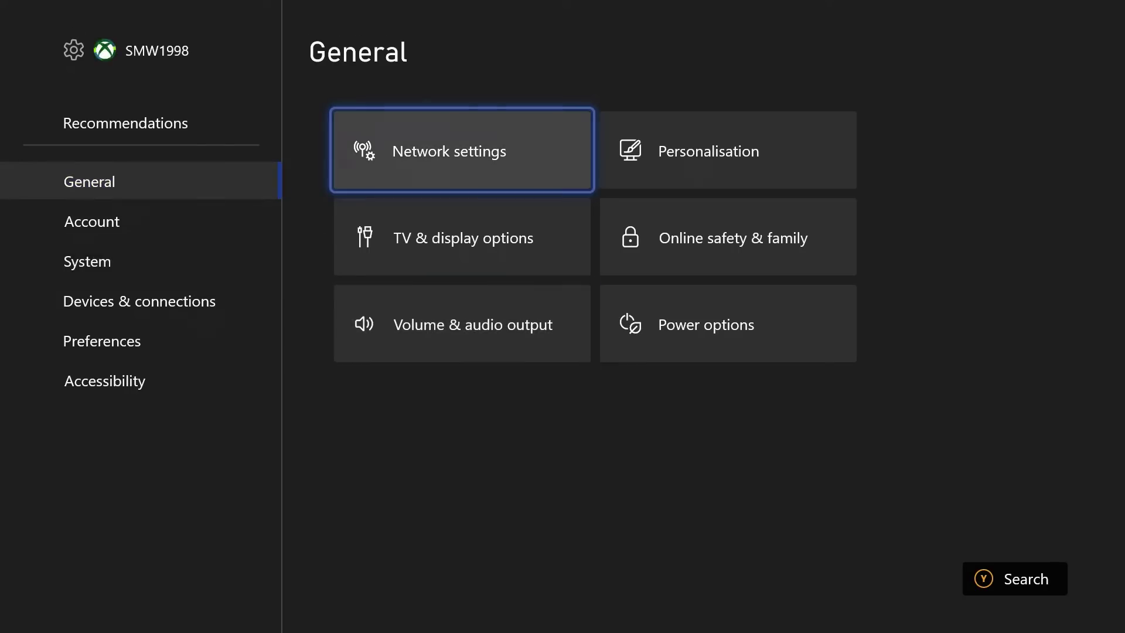
{"action": "key", "text": "Return"}
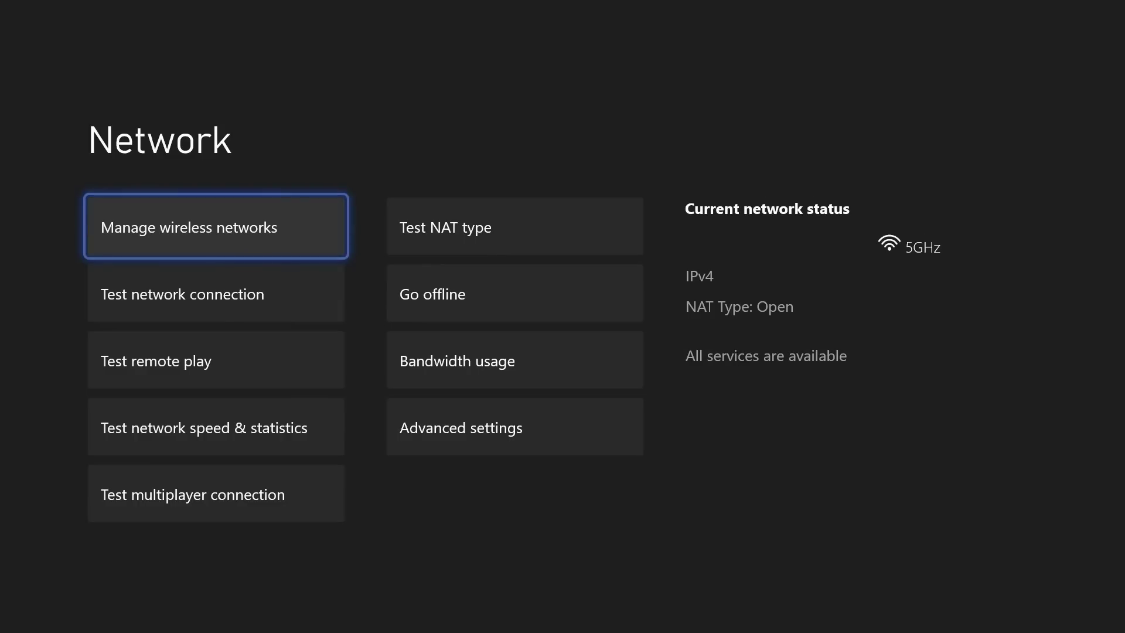
{"action": "key", "text": "Down"}
{"action": "key", "text": "Down"}
{"action": "key", "text": "Down"}
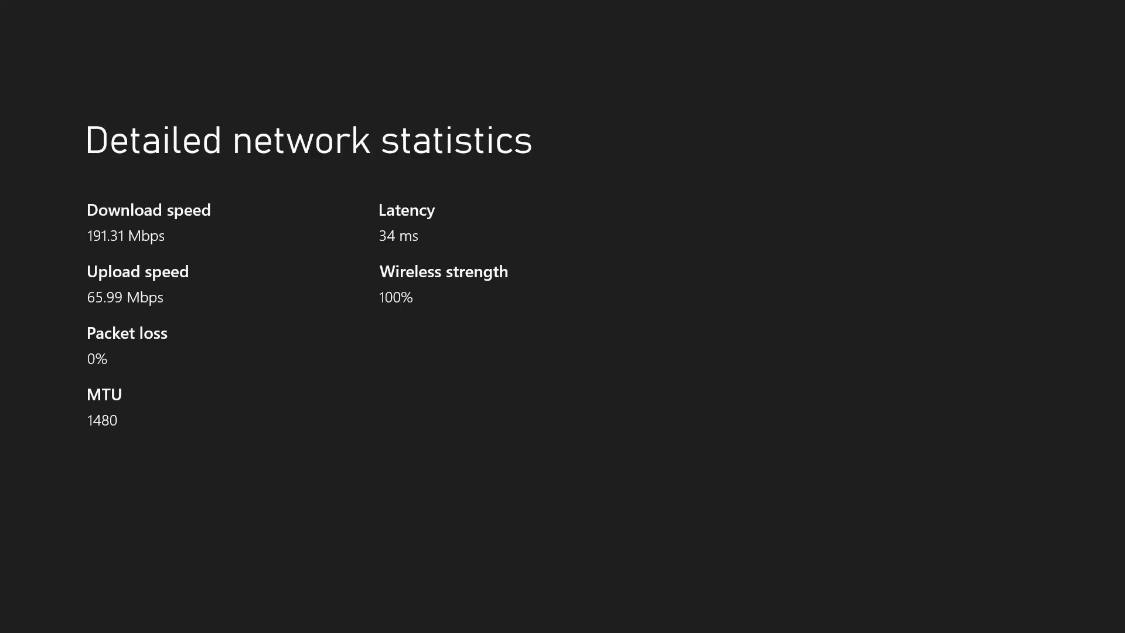
{"action": "key", "text": "Escape"}
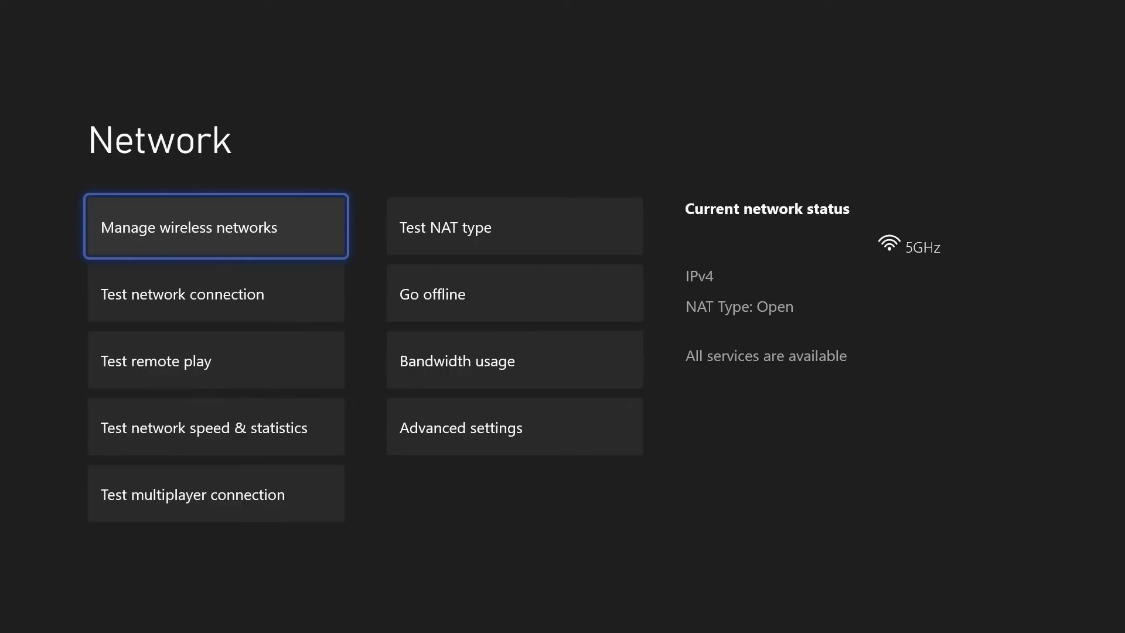
Forget the remembered wireless network under Manage wireless networks > Manage my networks.
{"action": "key", "text": "Return"}
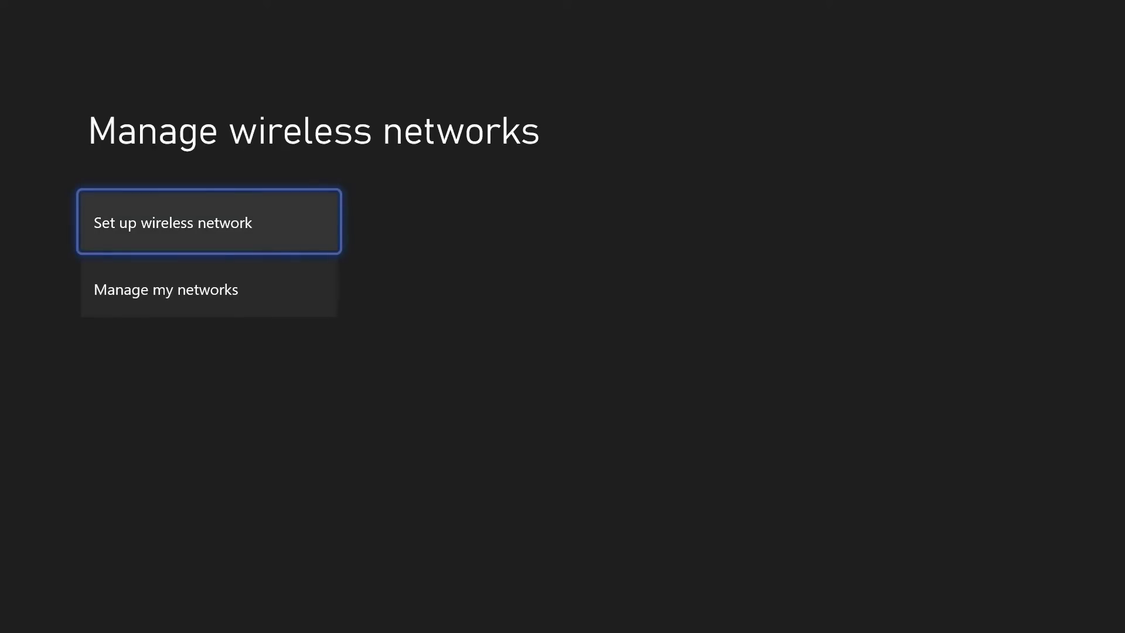
{"action": "key", "text": "Down"}
{"action": "key", "text": "Return"}
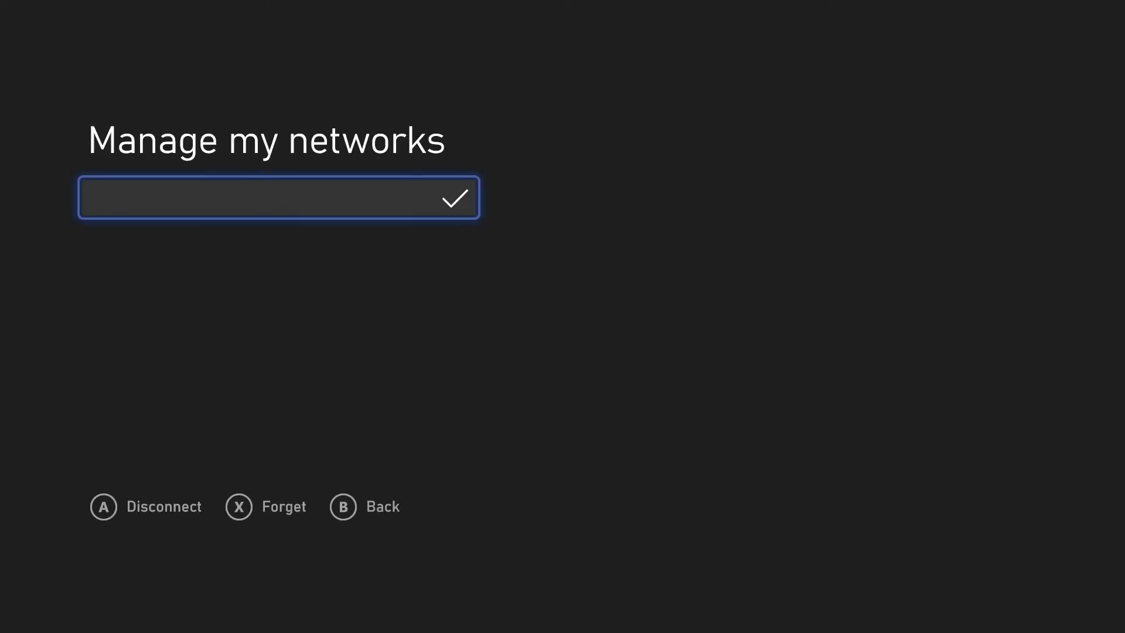
{"action": "key", "text": "x"}
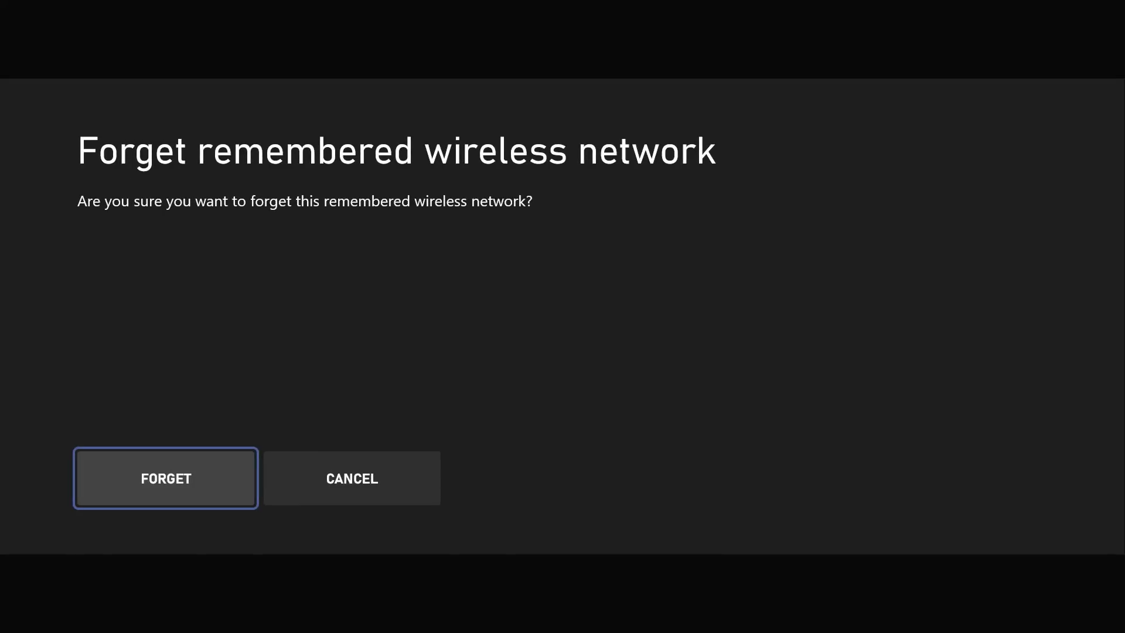
{"action": "key", "text": "Return"}
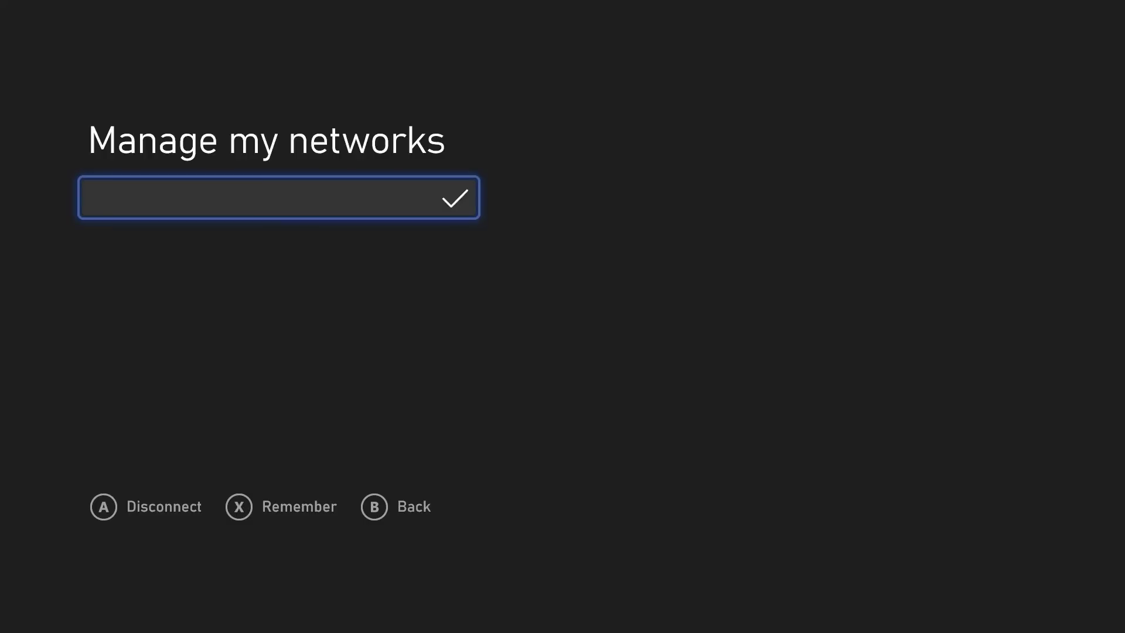
Set up a wireless network again by selecting the same network to reconnect.
{"action": "key", "text": "Escape"}
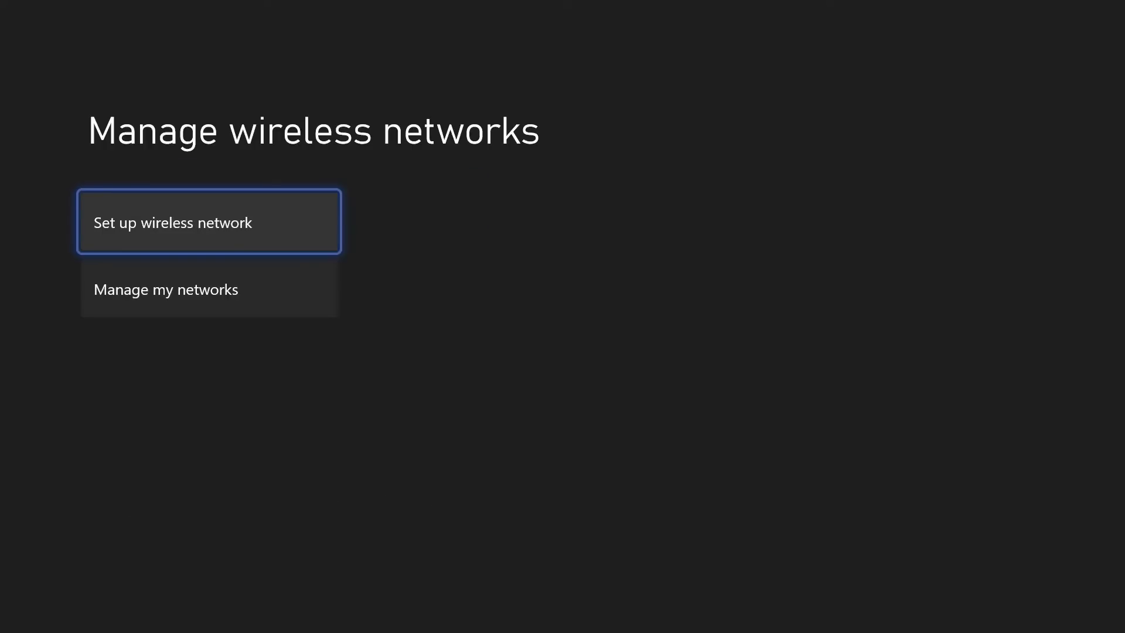
{"action": "key", "text": "Return"}
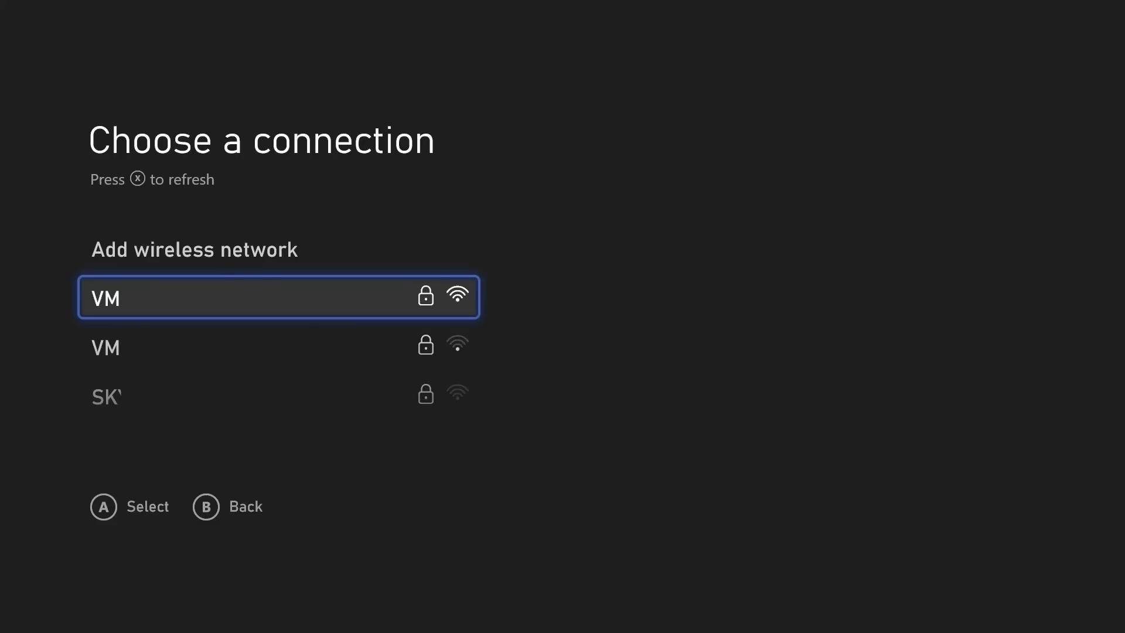
{"action": "key", "text": "Return"}
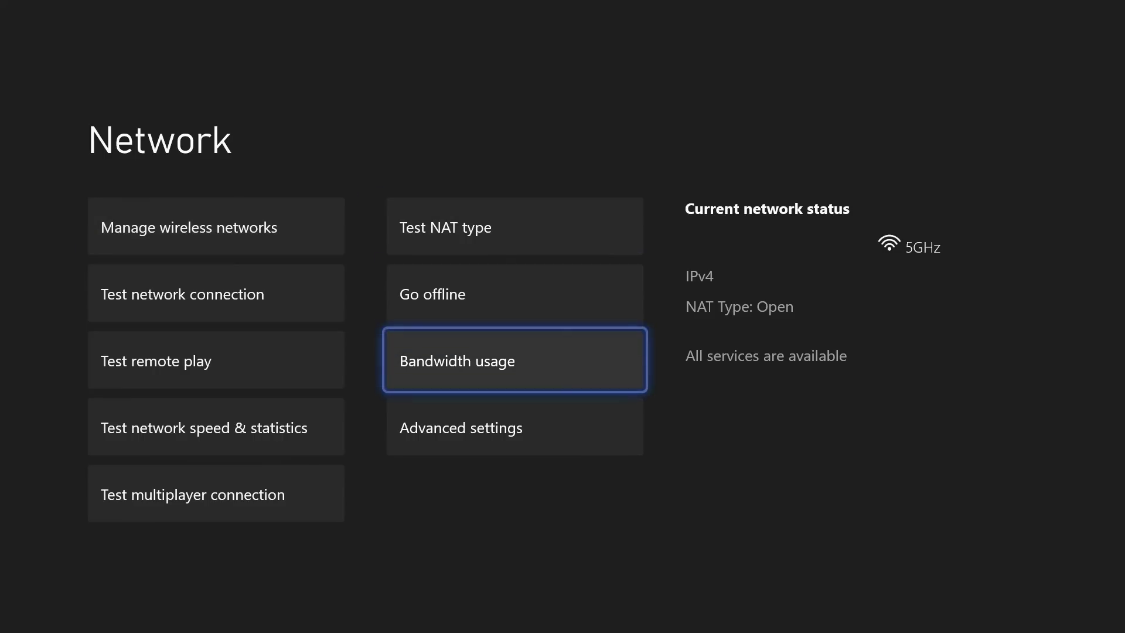
{"action": "key", "text": "Return"}
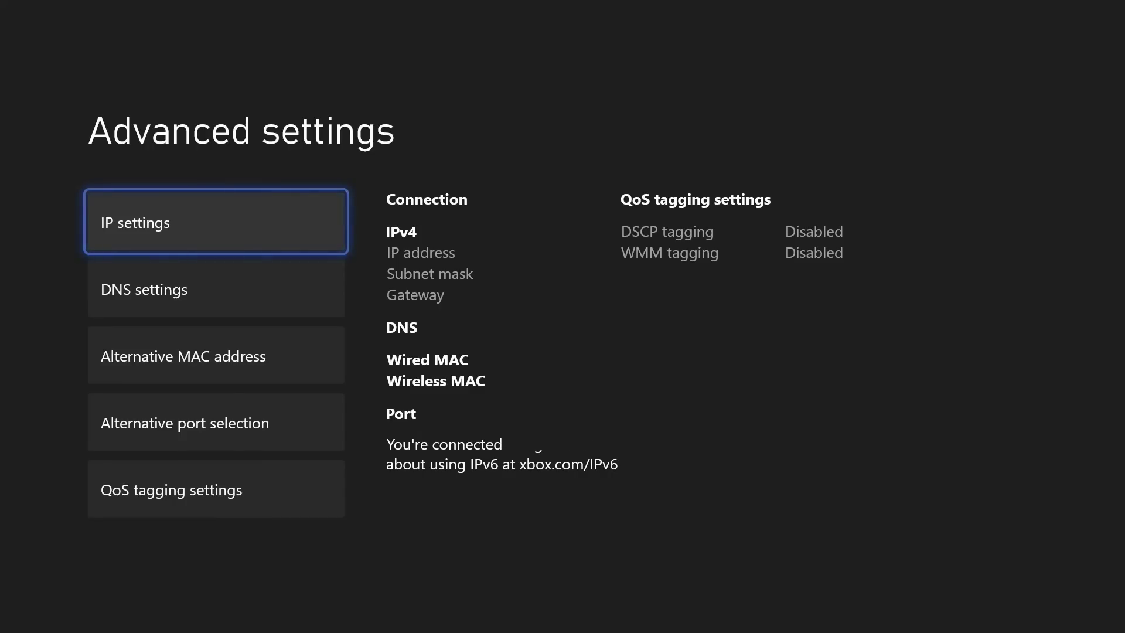
In Advanced settings > QoS tagging, try DSCP and WMM tagging, then leave both unchecked.
{"action": "key", "text": "Down"}
{"action": "key", "text": "Down"}
{"action": "key", "text": "Down"}
{"action": "key", "text": "Down"}
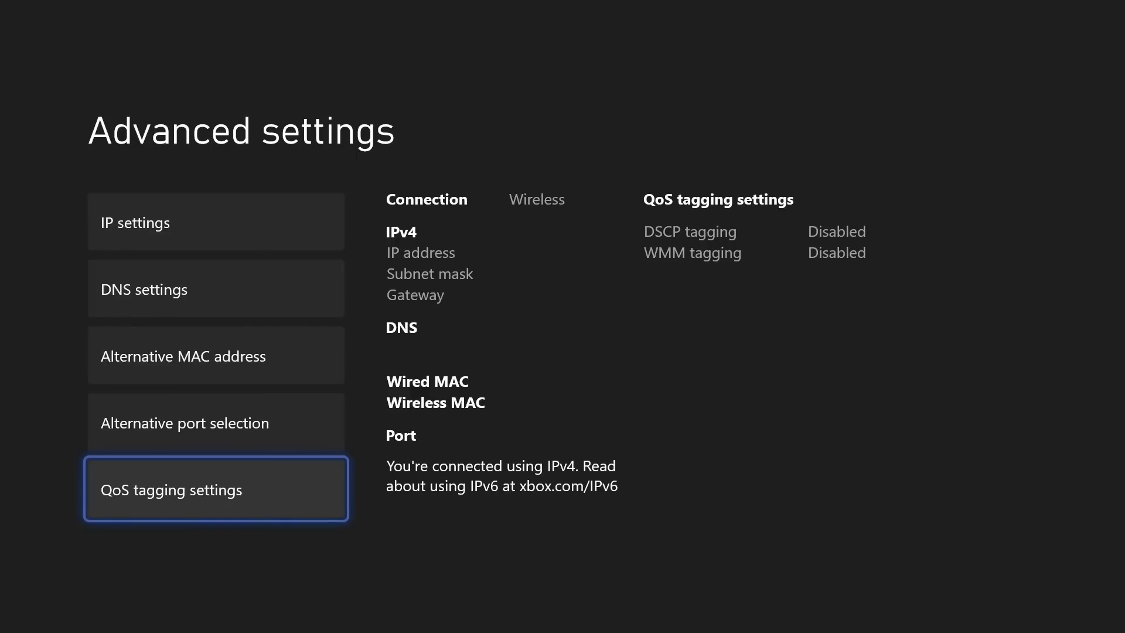
{"action": "key", "text": "Return"}
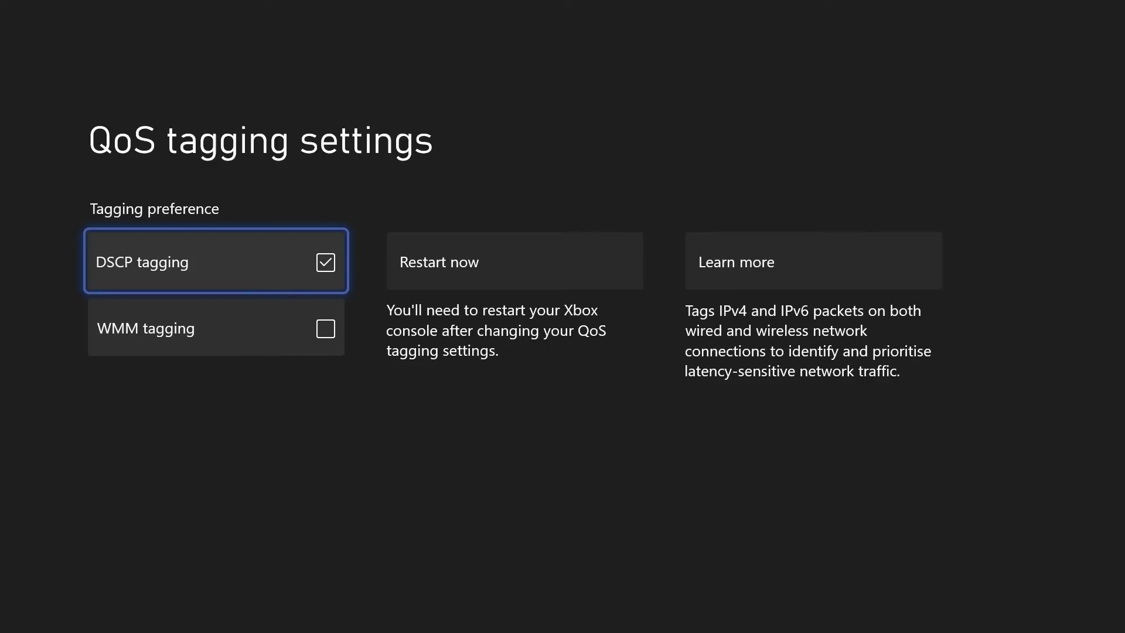
{"action": "key", "text": "Down"}
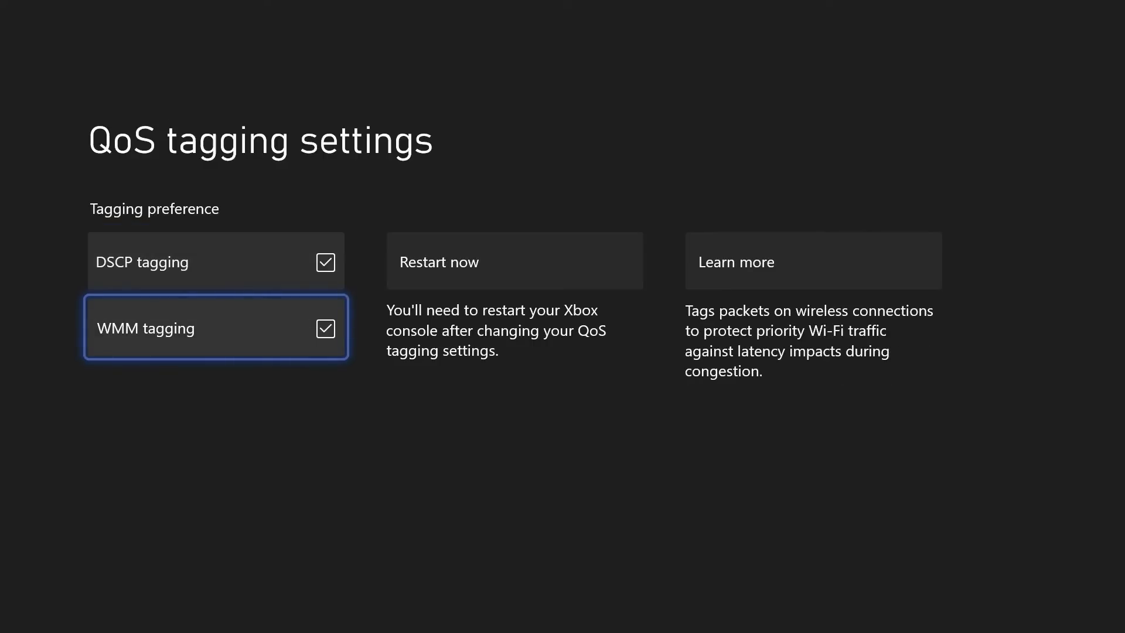
{"action": "key", "text": "Right"}
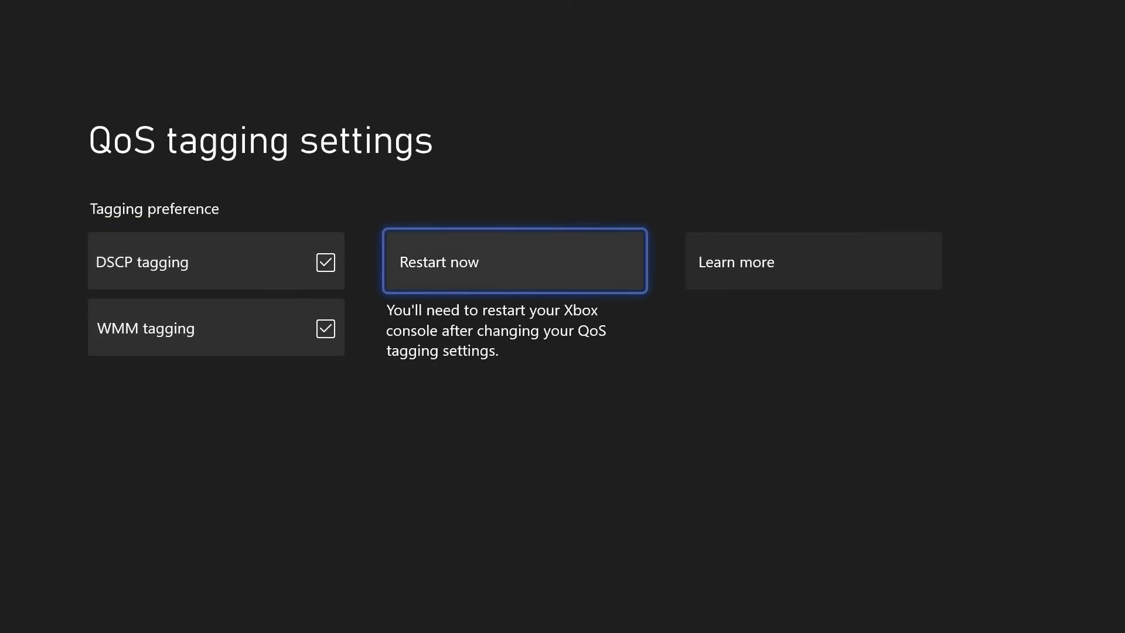
{"action": "key", "text": "Left"}
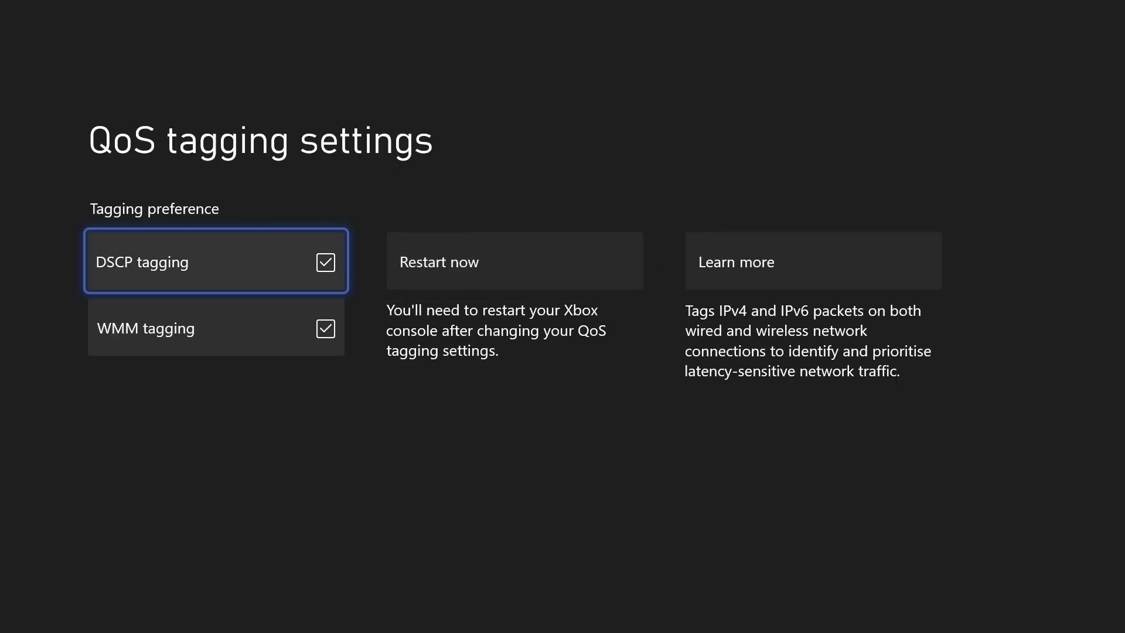
{"action": "key", "text": "Return"}
{"action": "key", "text": "Down"}
{"action": "key", "text": "Return"}
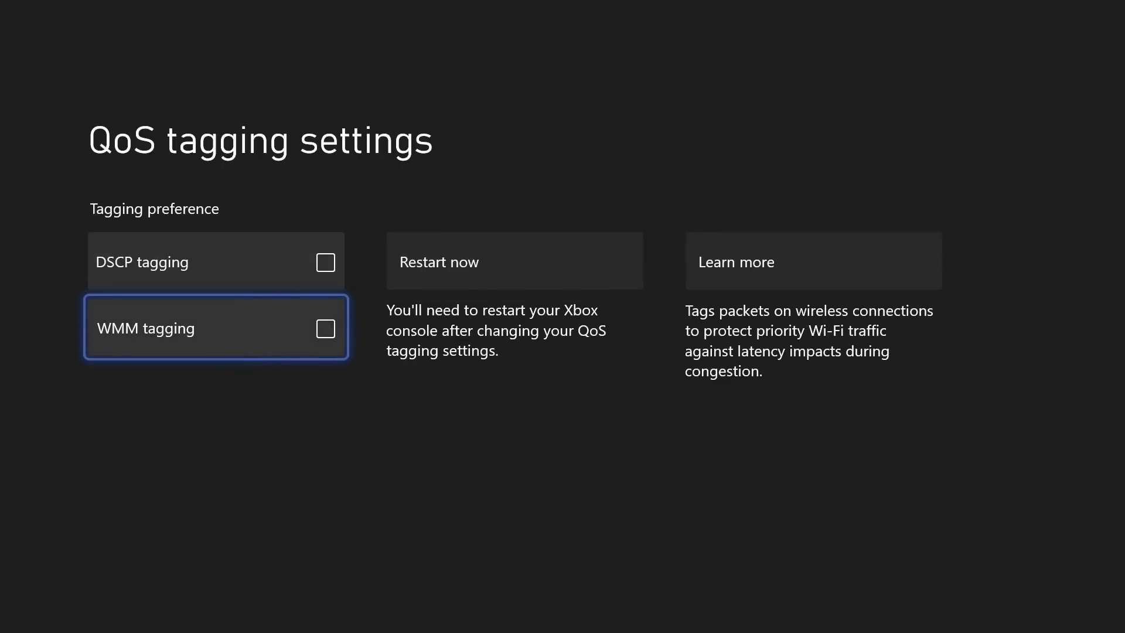
{"action": "key", "text": "Escape"}
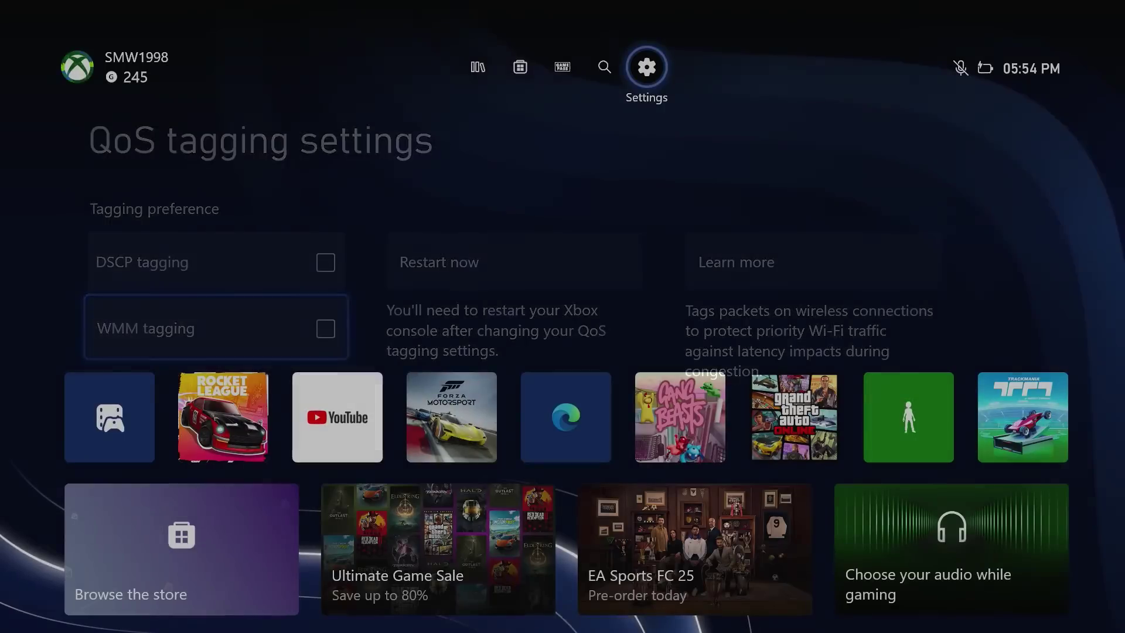